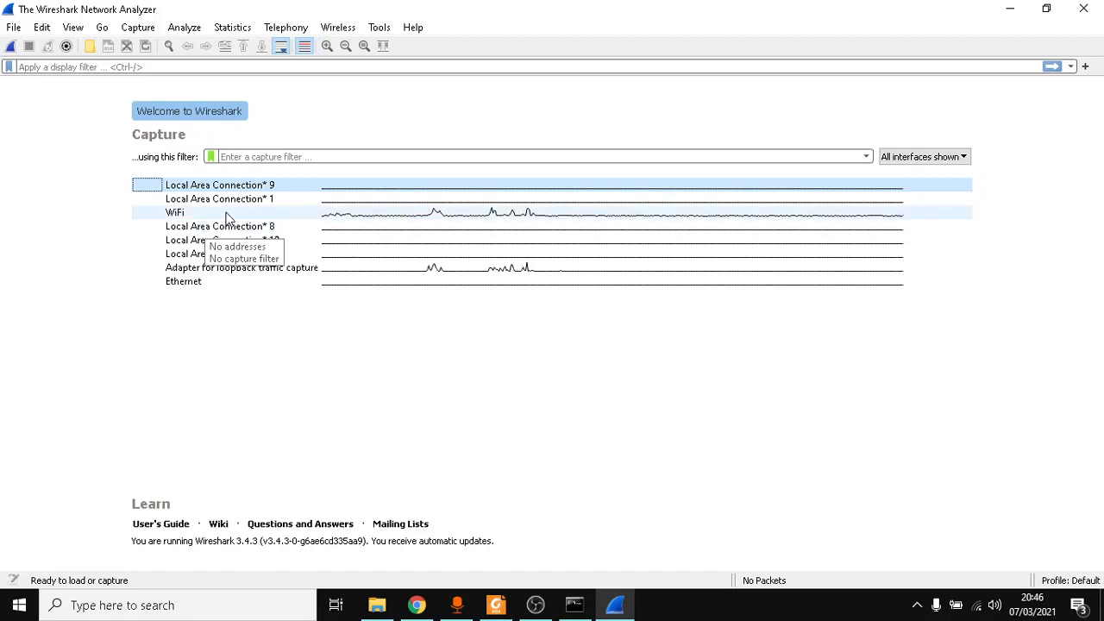
Start a live packet capture on the WiFi interface, scroll through the incoming packets, and stop the capture
double_click(228, 215)
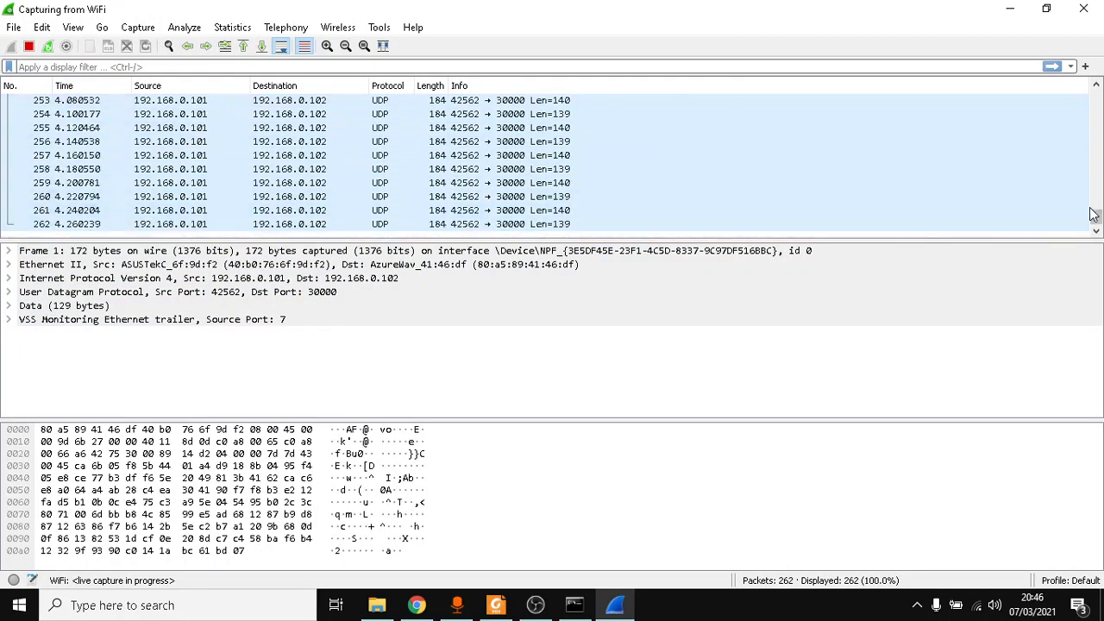
left_click(1098, 221)
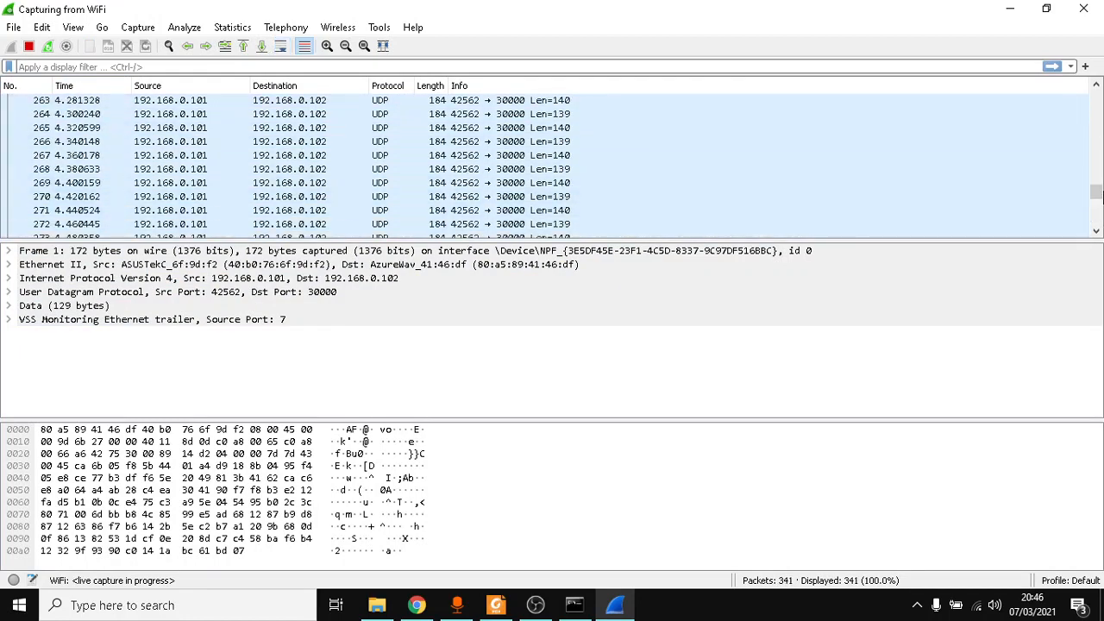
left_click_drag(1100, 185, 1100, 231)
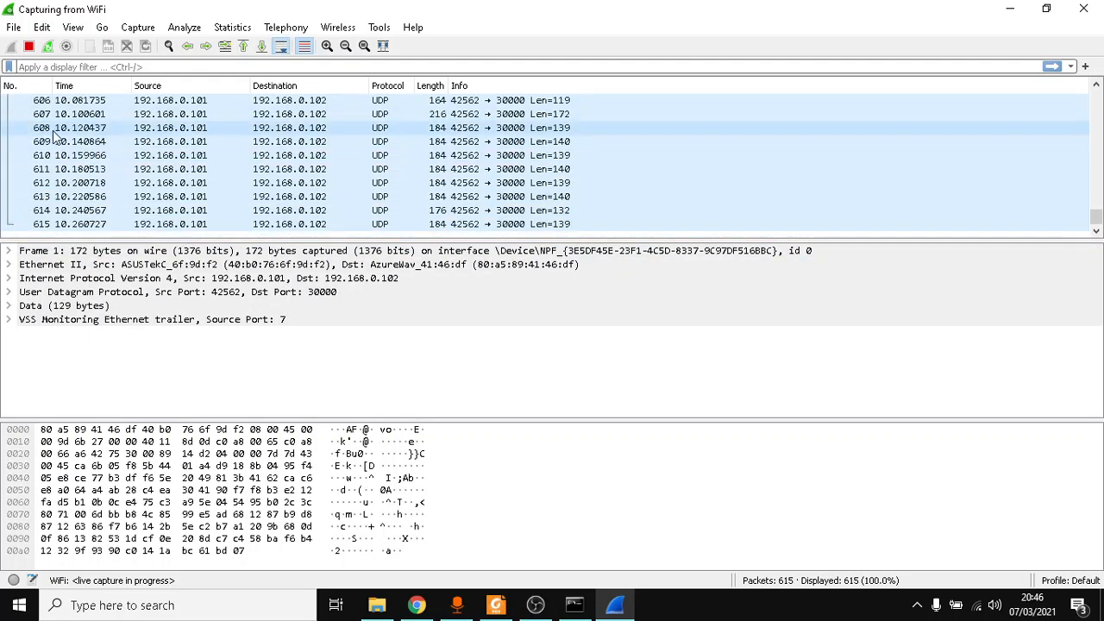
left_click(31, 48)
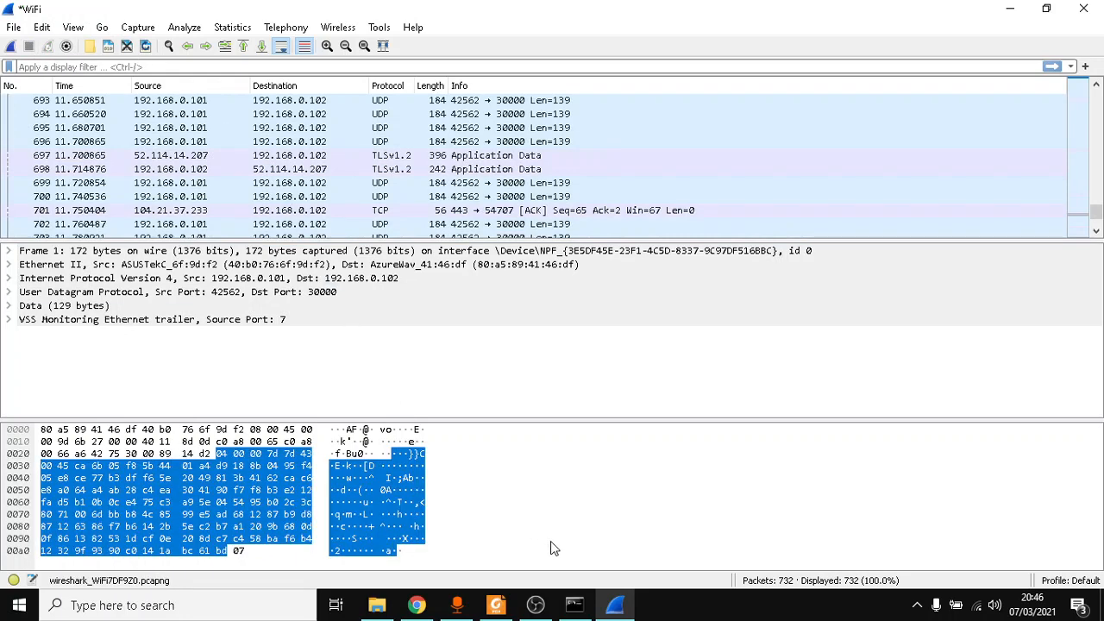
Switch to Command Prompt and run ipconfig to display the computer's network configuration
left_click(575, 605)
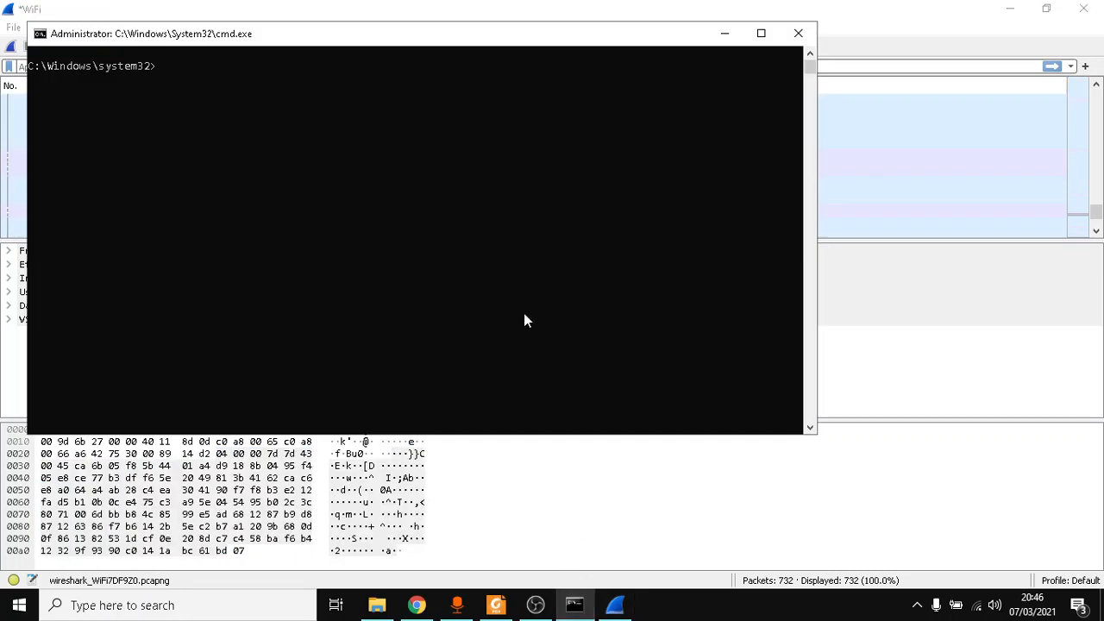
type("ipconfig")
key("Return")
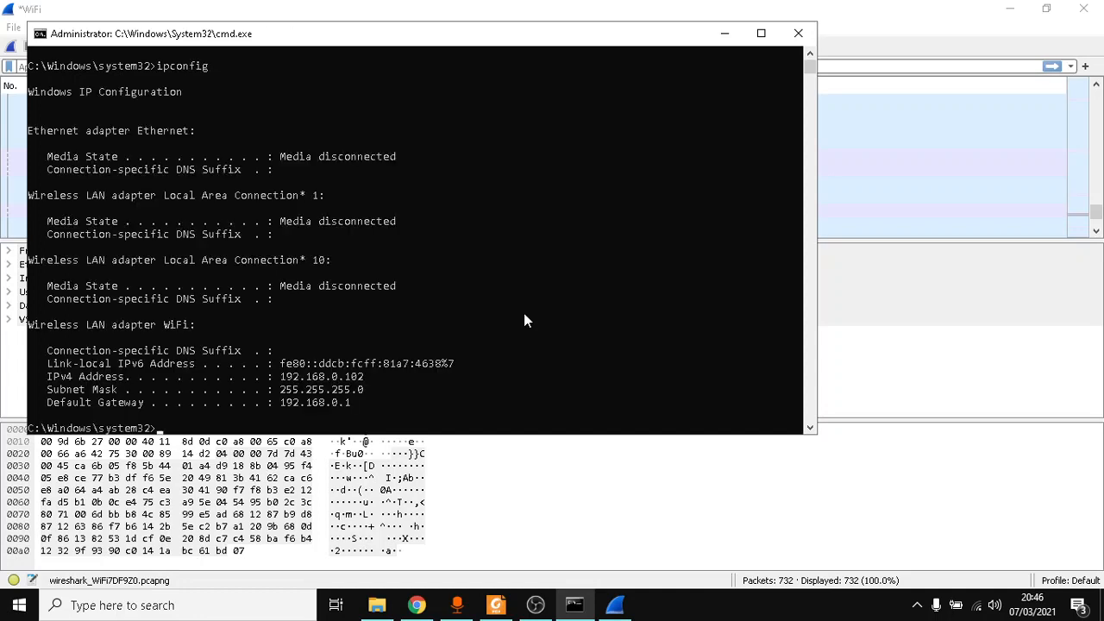
scroll(480, 311, "down", 2)
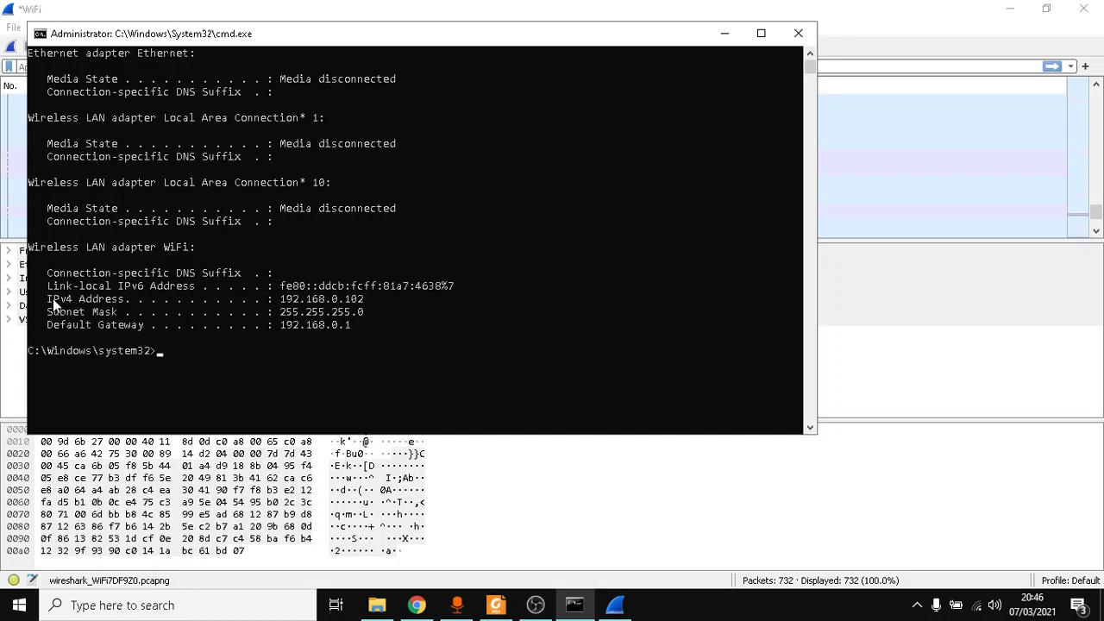
Highlight the WiFi adapter's heading and its IPv4 address in the ipconfig output
left_click_drag(50, 299, 85, 304)
left_click_drag(29, 247, 203, 254)
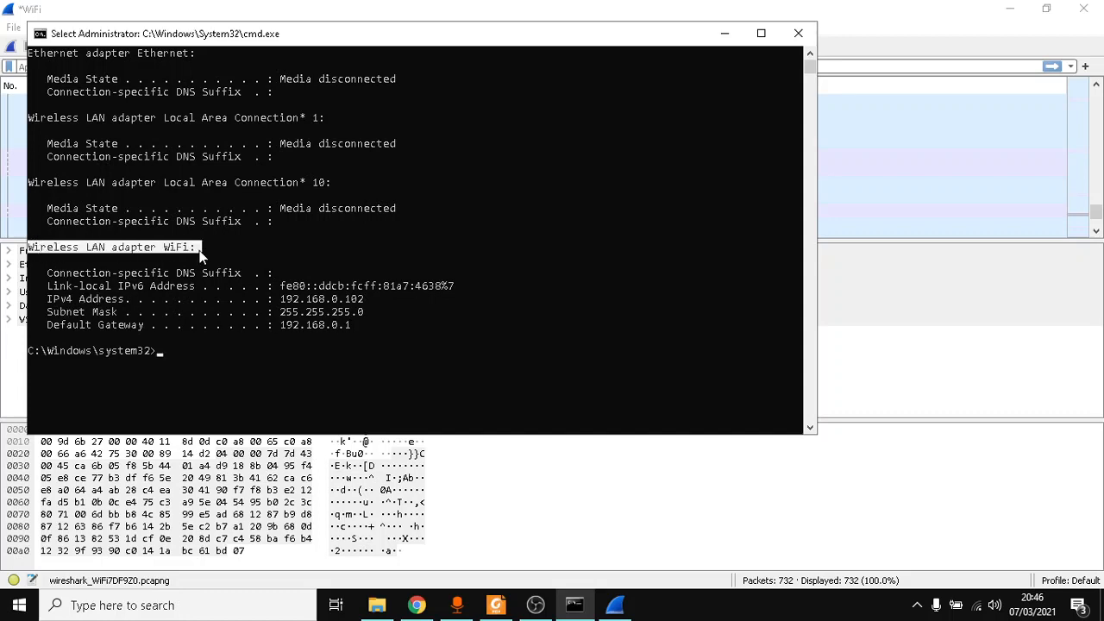
left_click_drag(49, 300, 336, 303)
left_click_drag(335, 300, 362, 298)
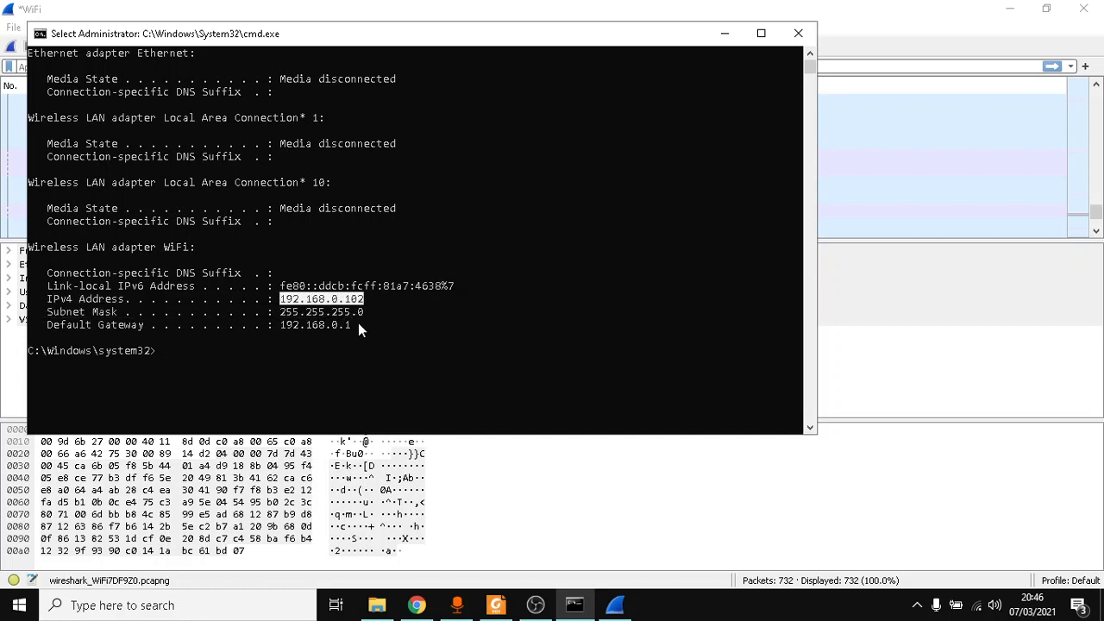
right_click(355, 326)
left_click(305, 354)
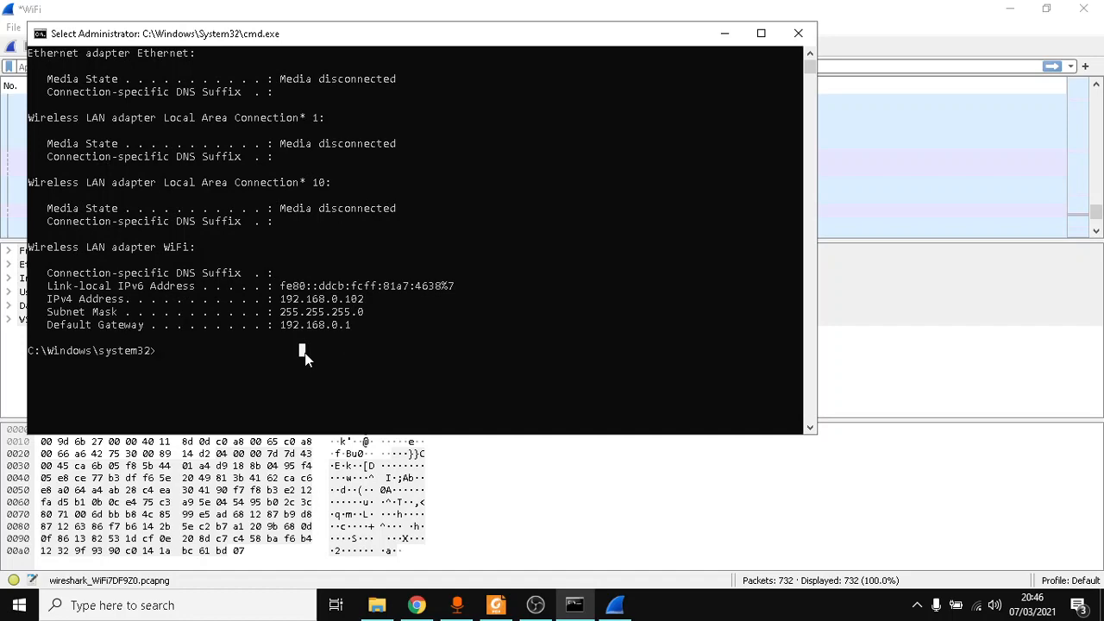
Run ipconfig /all and highlight the WiFi adapter's physical address in the output
type("ipconfig")
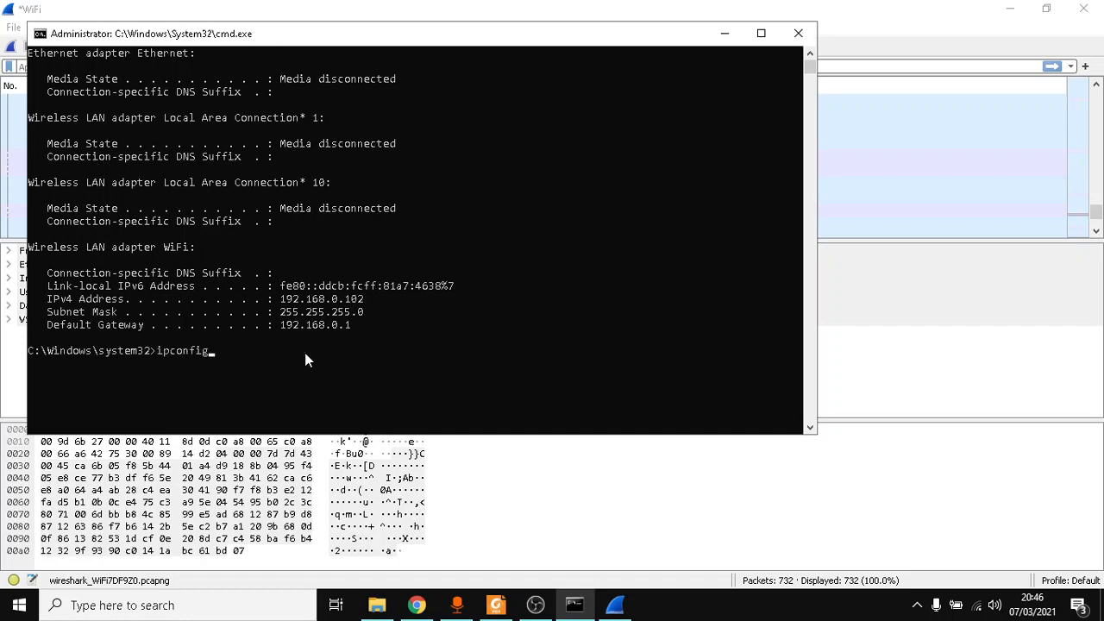
type(" /all")
key("Return")
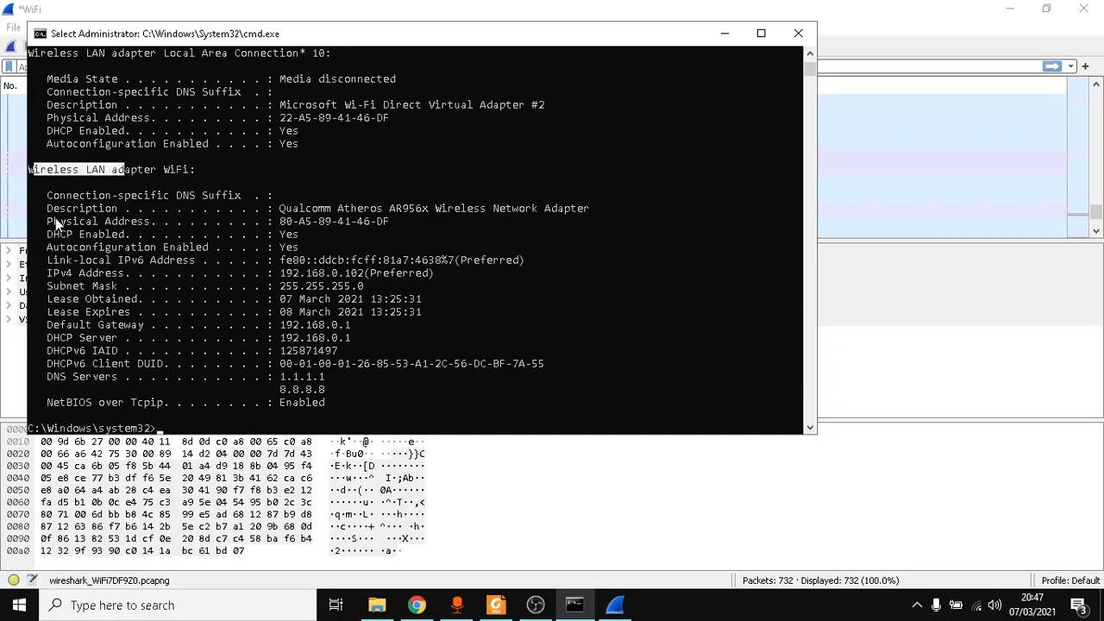
left_click_drag(48, 222, 157, 226)
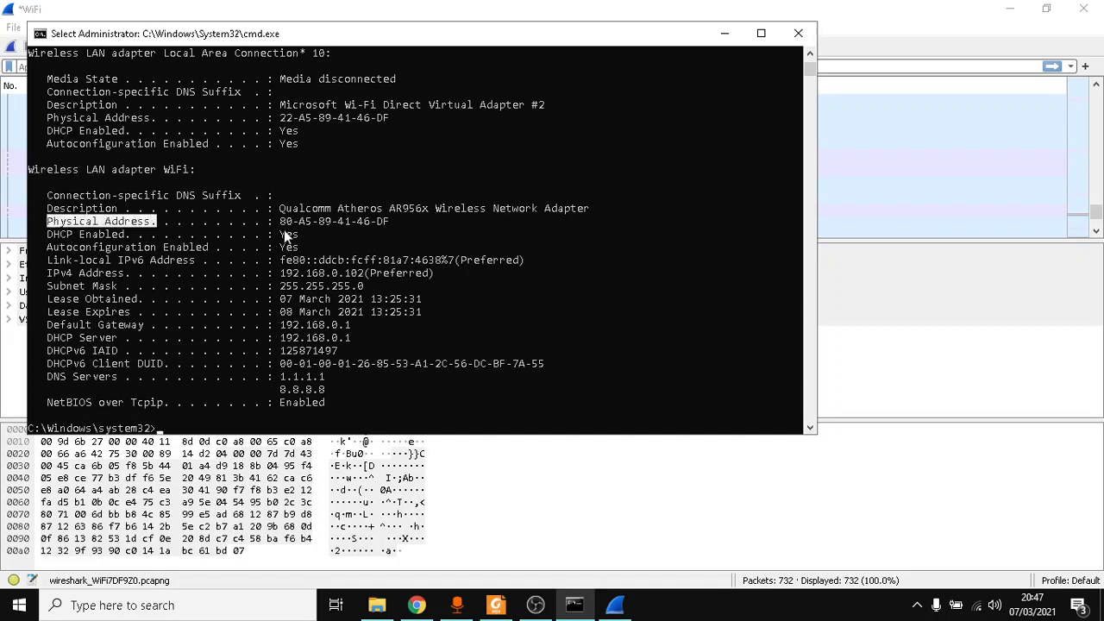
left_click_drag(279, 222, 387, 228)
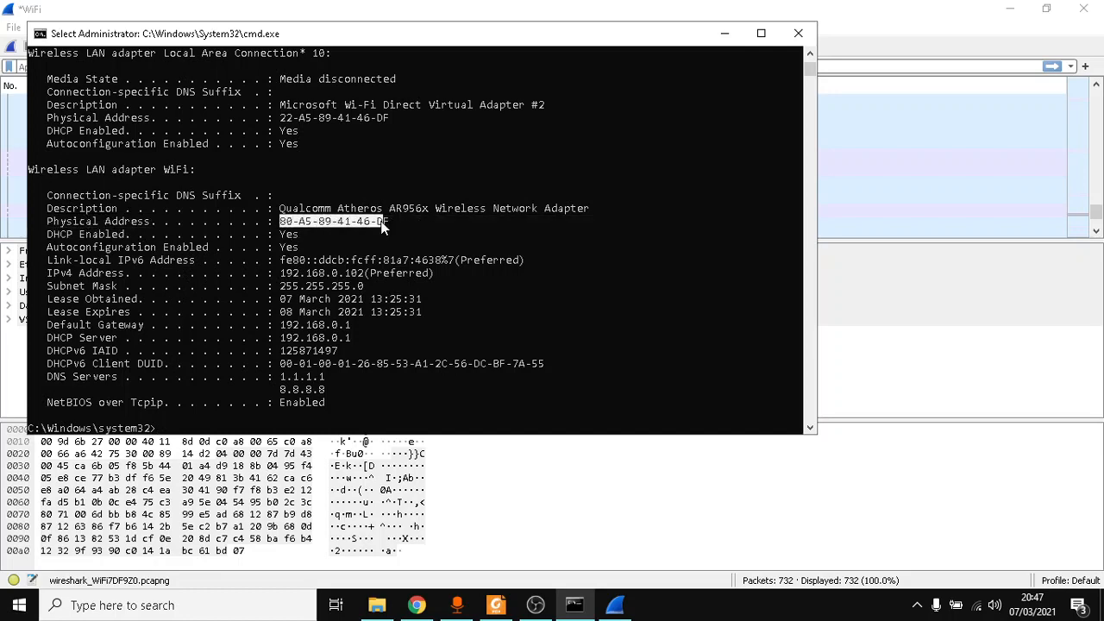
Select packet 693 in Wireshark's capture, and return to Command Prompt to clear its output with cls
left_click(867, 17)
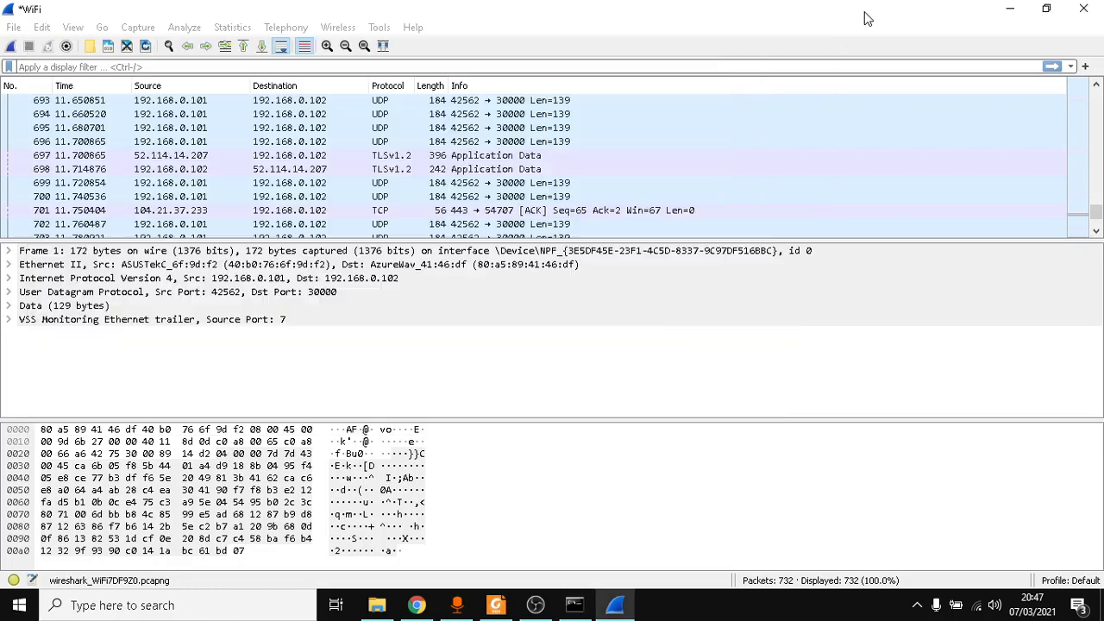
left_click(194, 103)
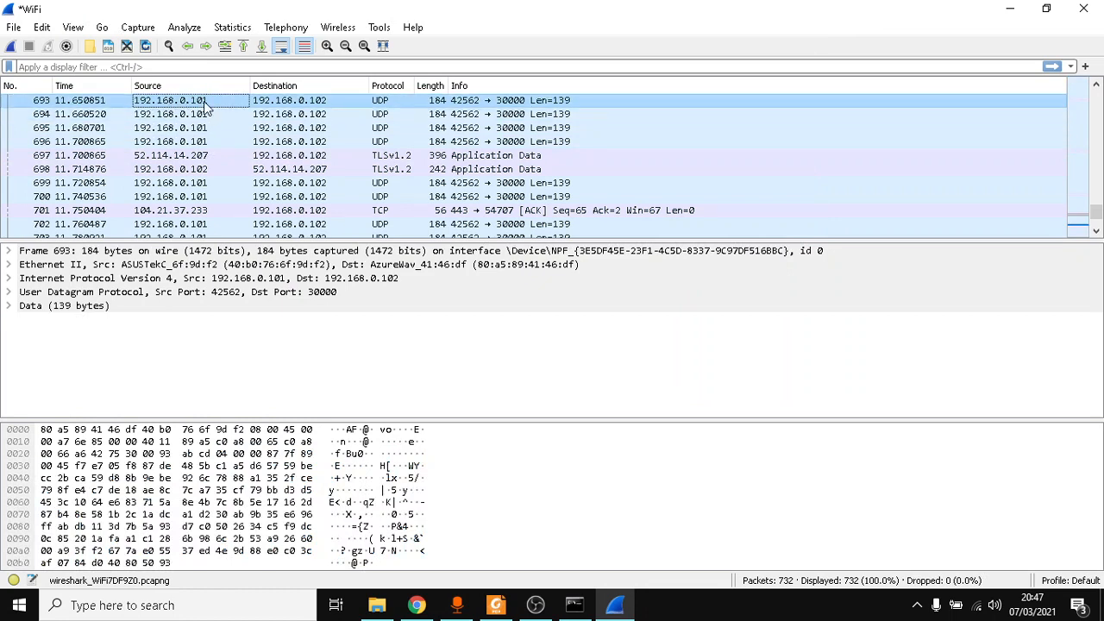
left_click(575, 605)
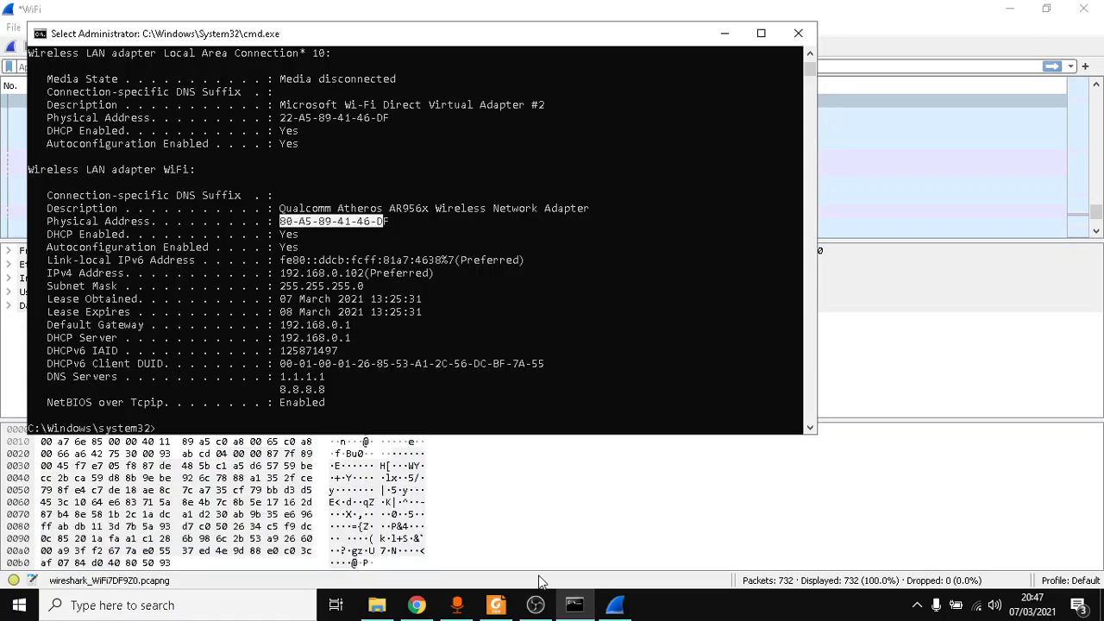
type("cl")
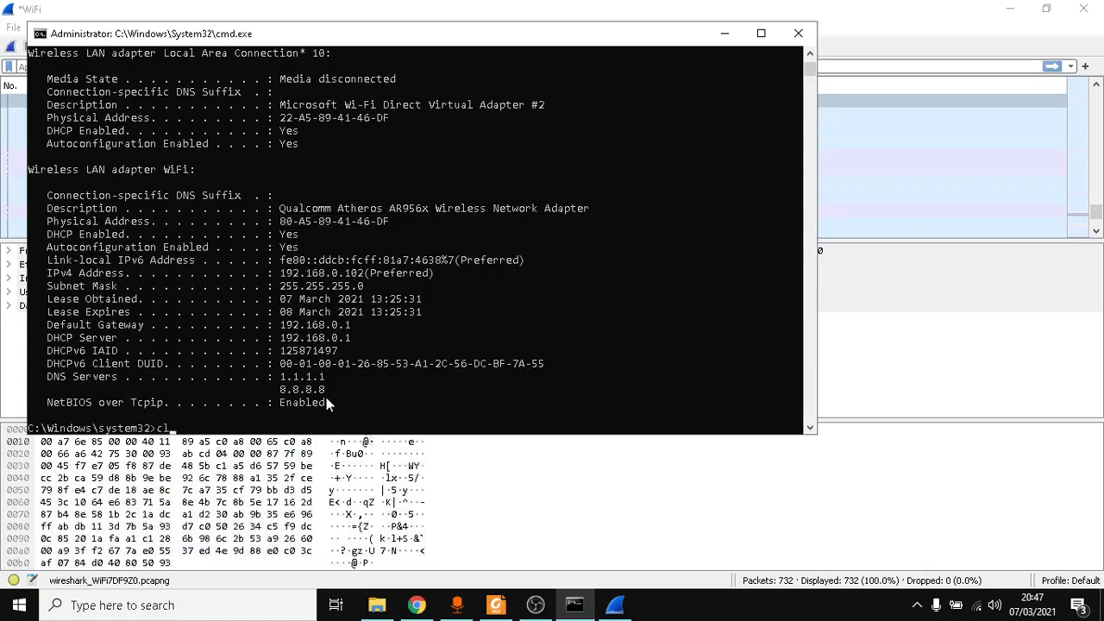
type("s")
key("Return")
Switch to Wireshark, enter arp as the display filter, and start a new WiFi capture without saving the old packets
left_click(207, 7)
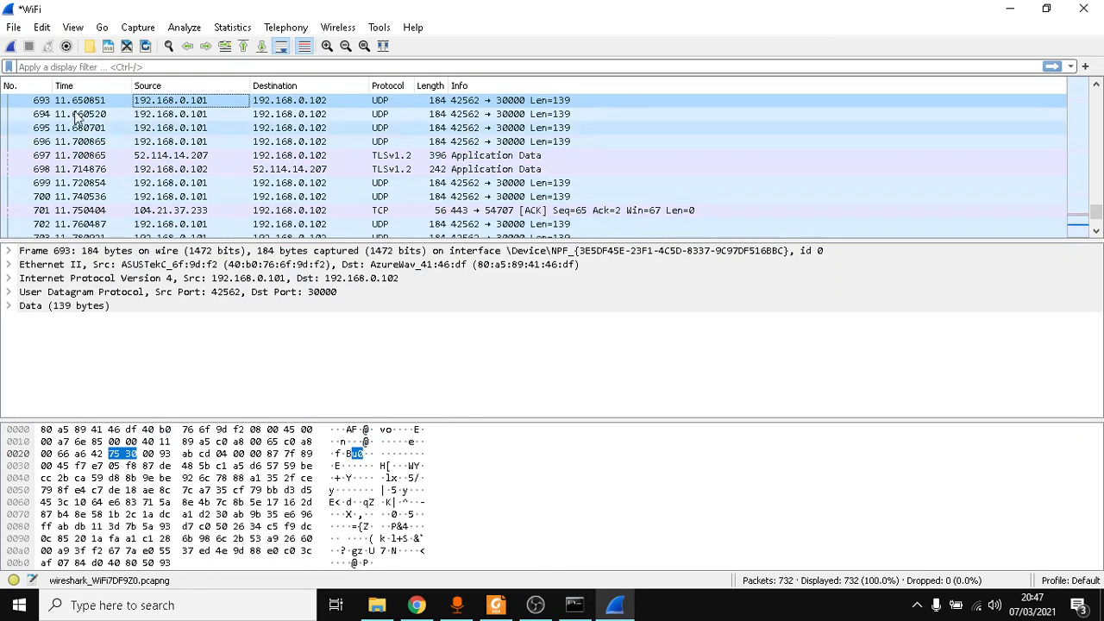
left_click(26, 68)
type("arp")
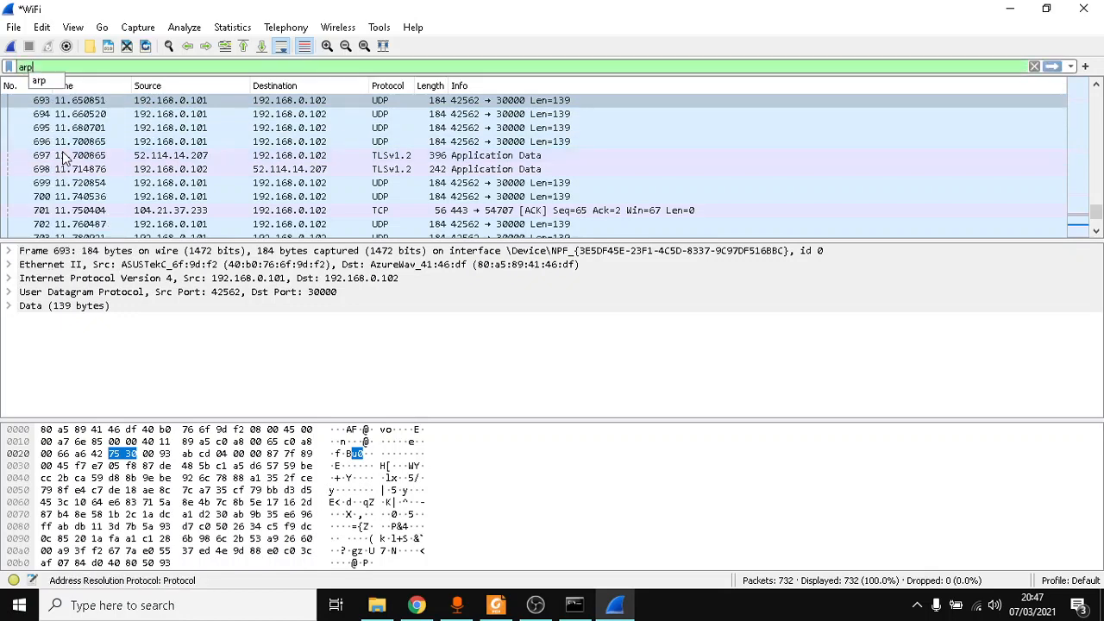
left_click(11, 46)
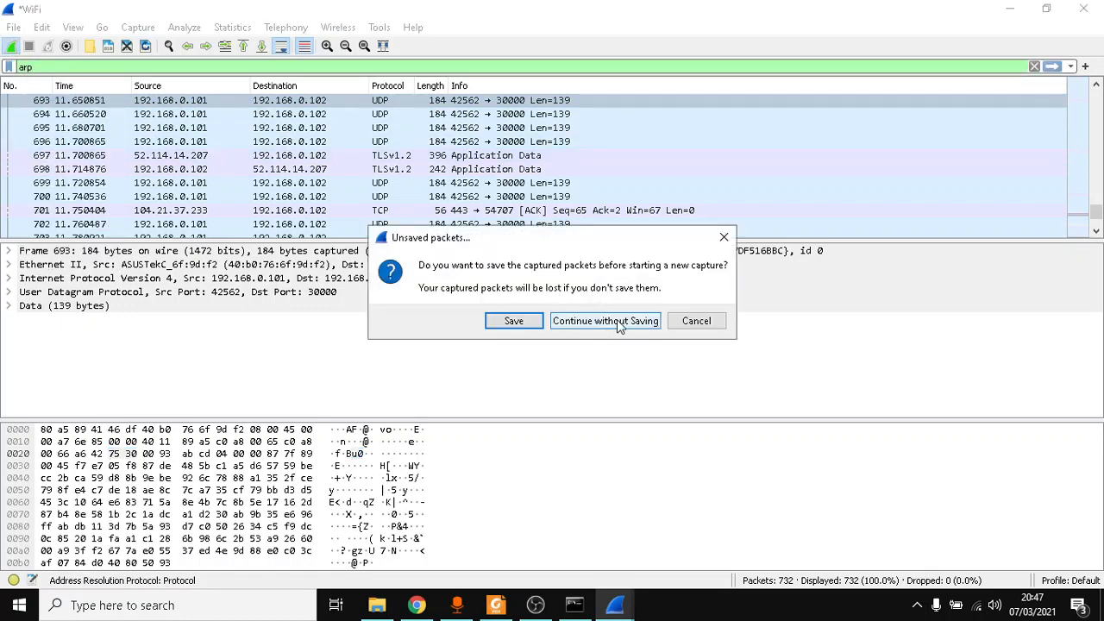
left_click(617, 321)
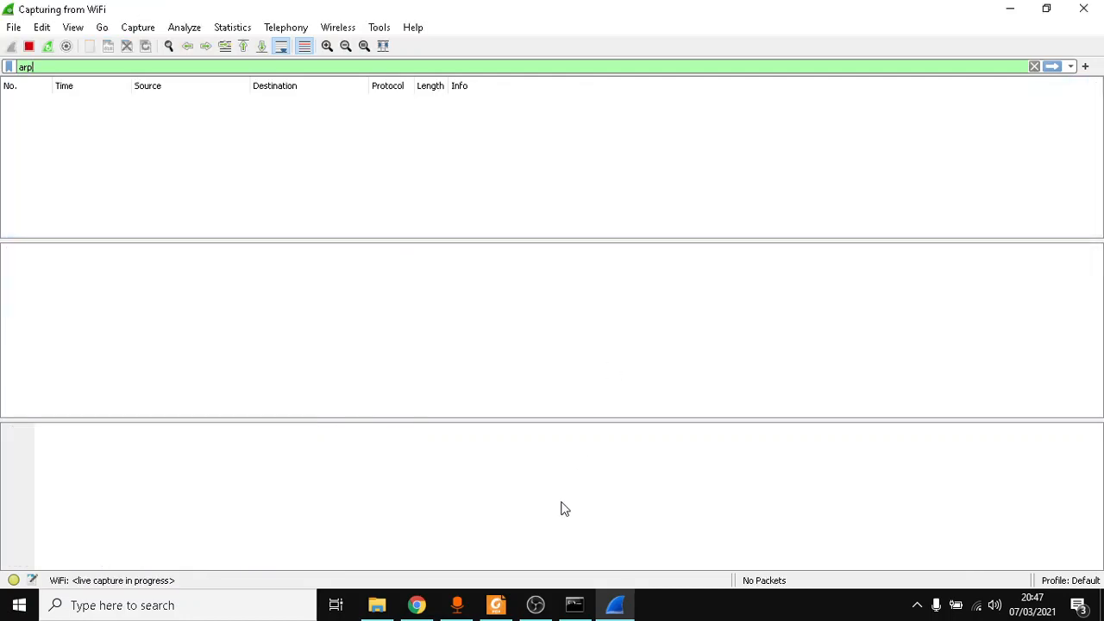
Stop the running WiFi capture in Wireshark after briefly bringing up Command Prompt
left_click(574, 605)
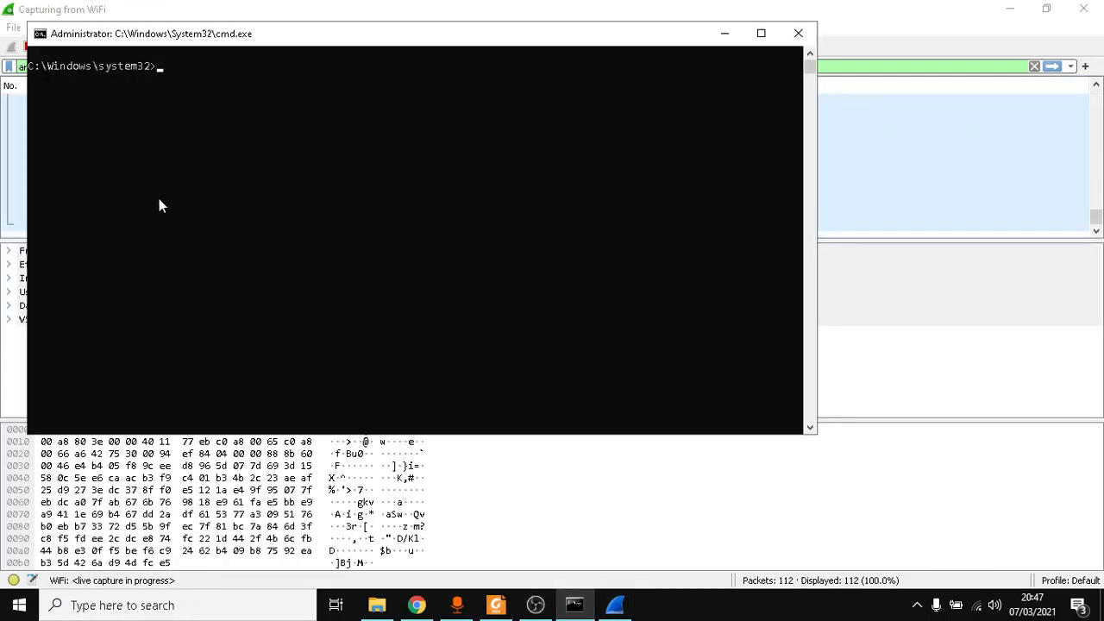
left_click(13, 152)
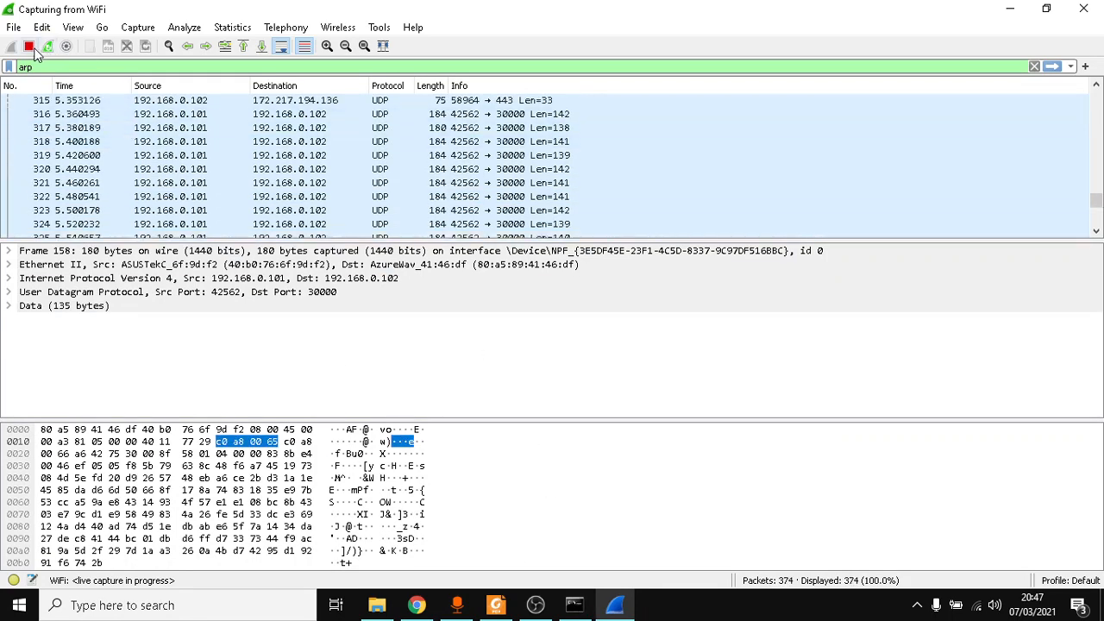
key("ctrl+e")
Switch to Command Prompt, list the ARP cache with arp -a, and delete its entries with arp -d
left_click(573, 604)
left_click(316, 147)
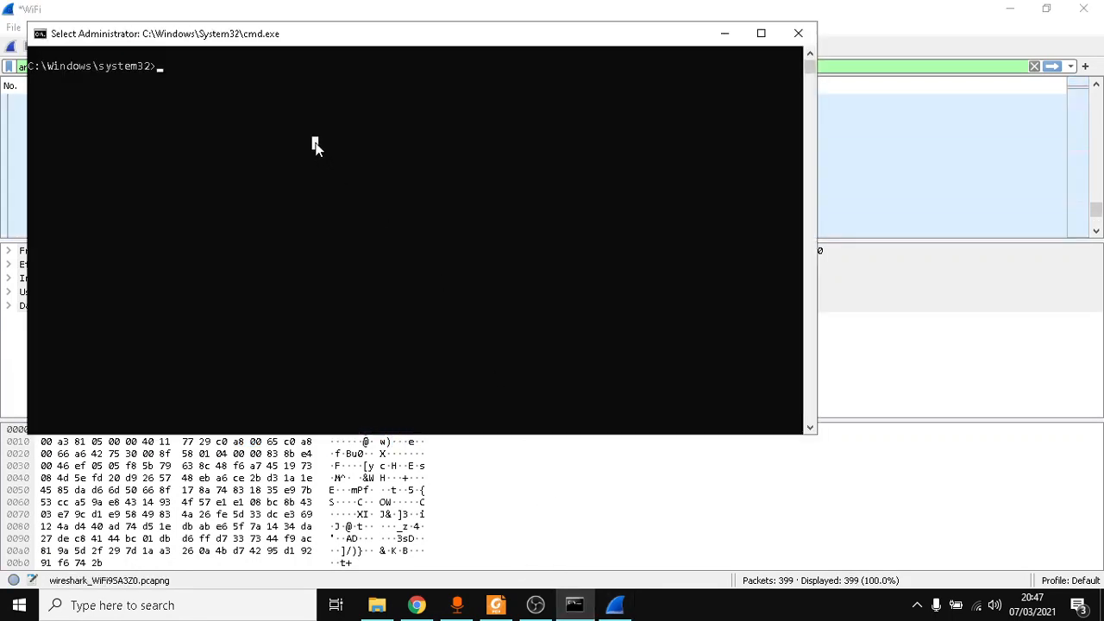
type("arp -a")
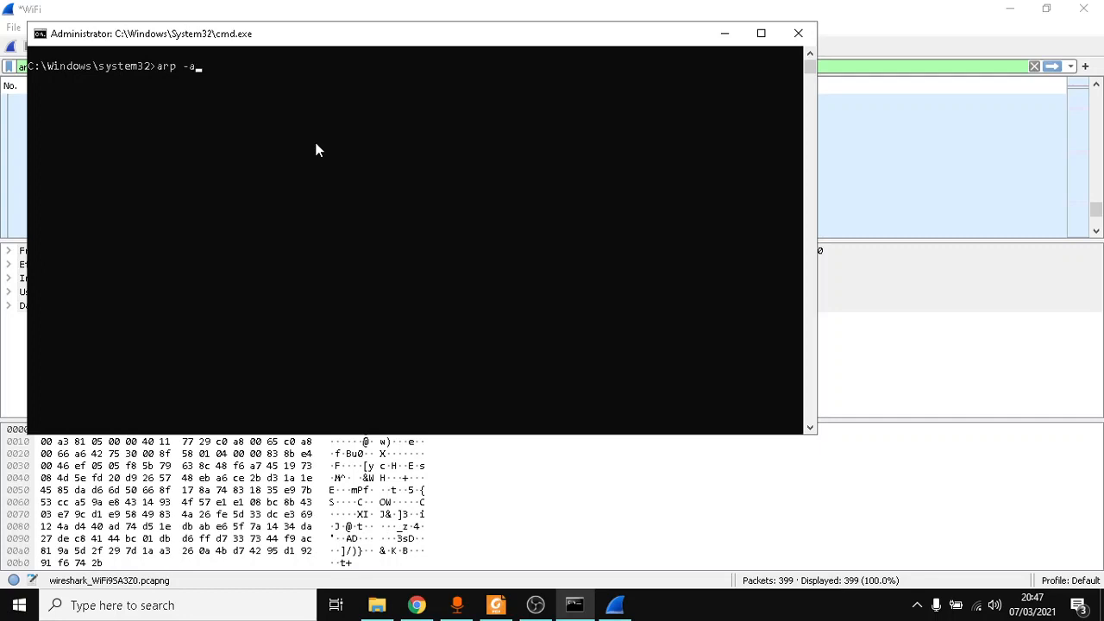
key("Return")
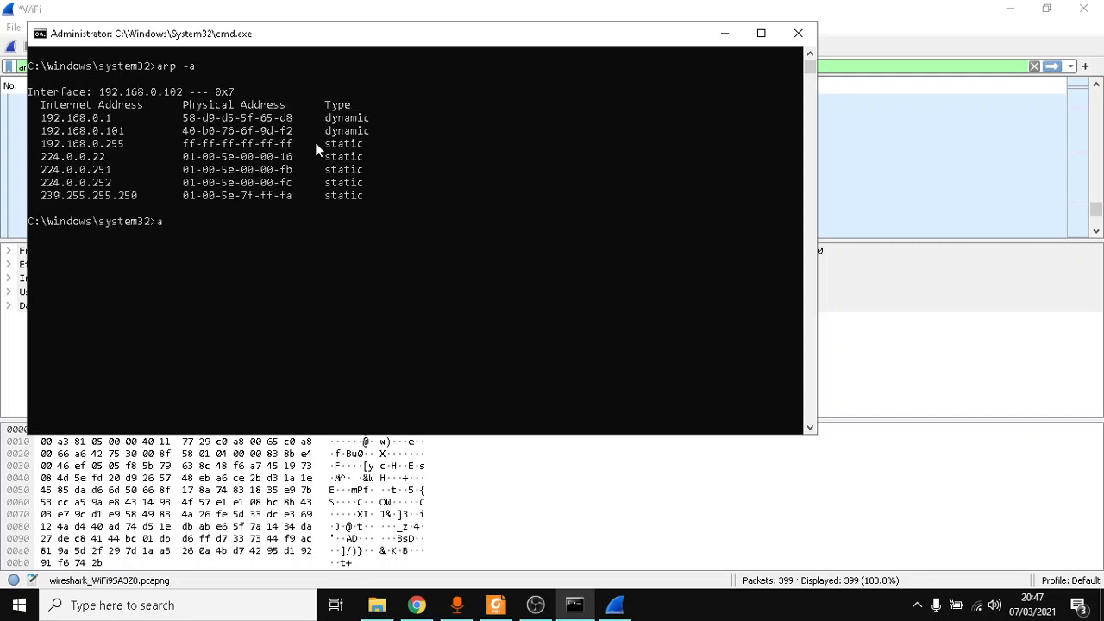
key("Return")
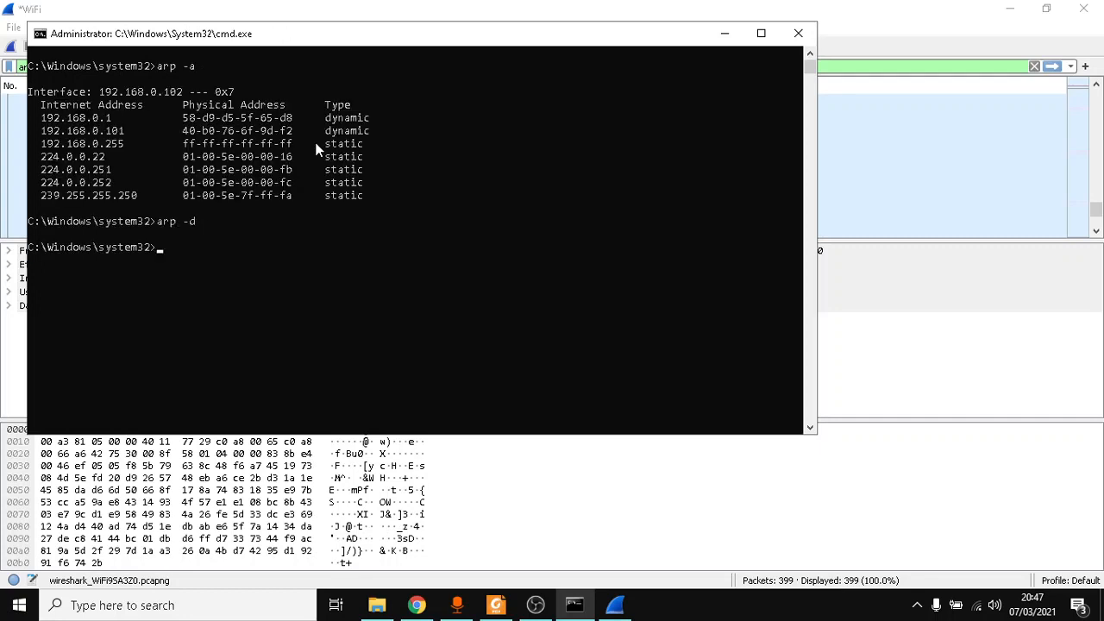
Check the ARP cache with arp -a, and repeat the deletion with arp -d followed by another arp -a listing
type("arp -a")
key("Return")
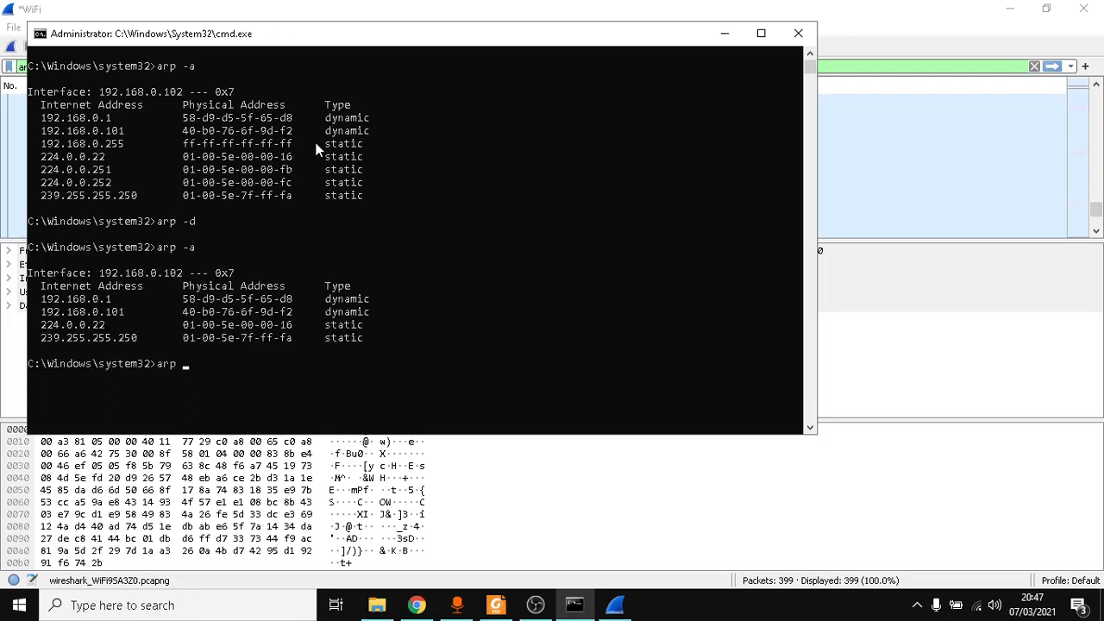
key("Return")
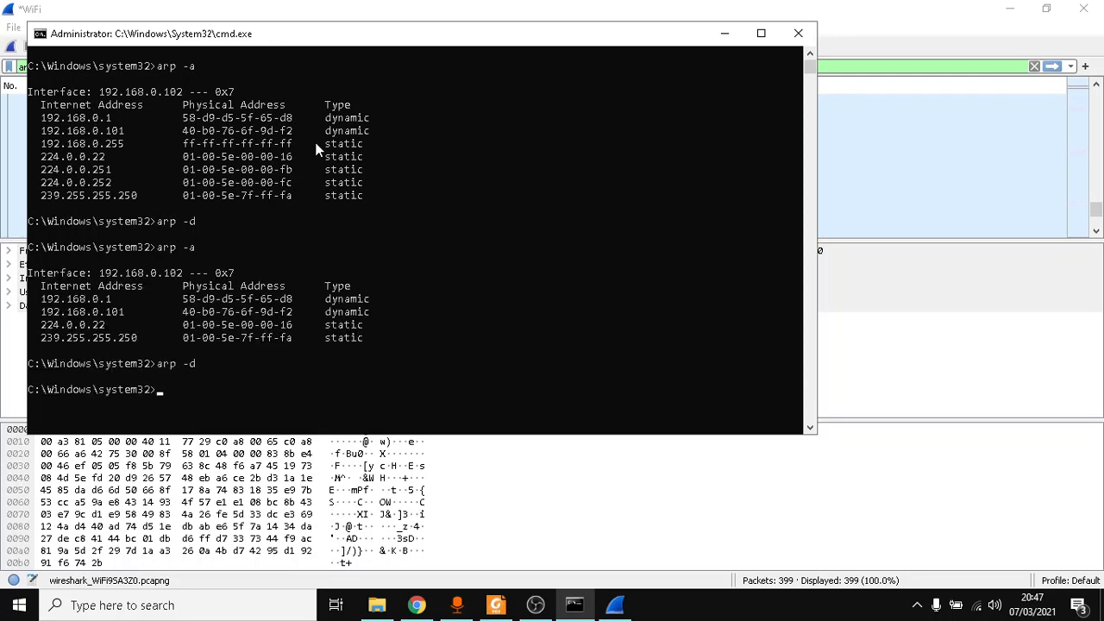
type("arp -a")
key("Return")
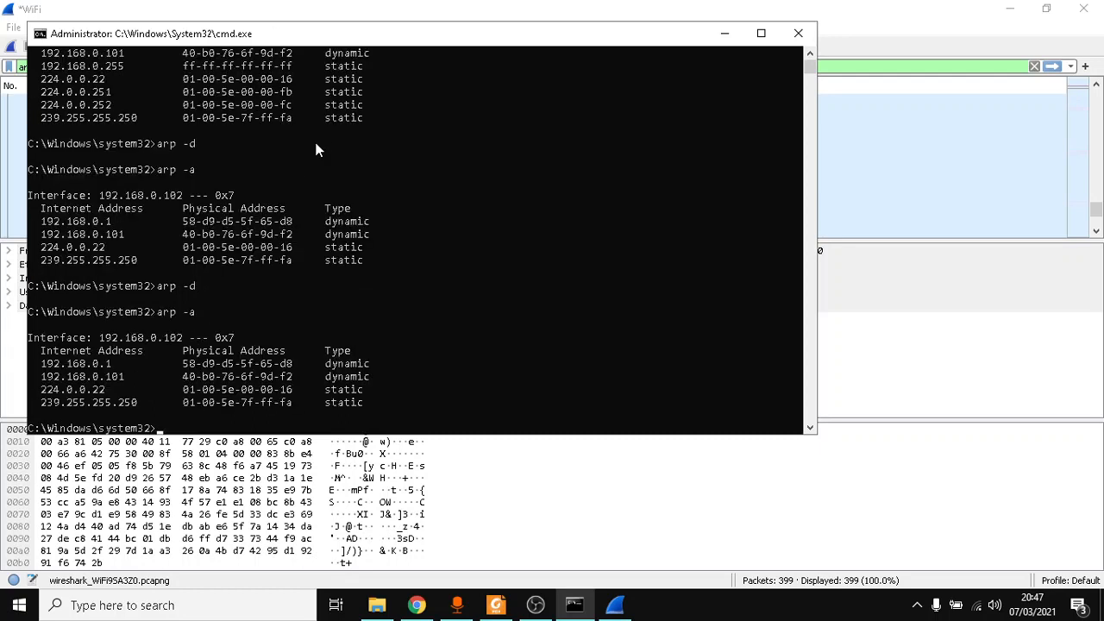
Keep deleting the ARP entries with arp -d and relisting them with arp -a, and clear the Command Prompt screen
type("arp -d")
key("Return")
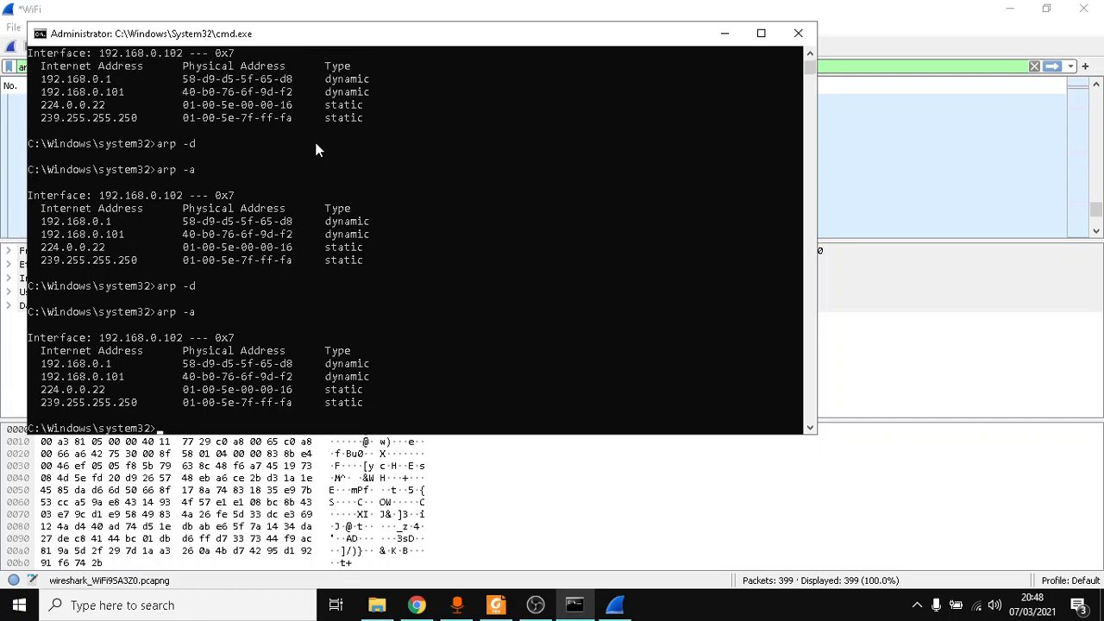
type("arp -d")
key("Return")
type("arp -")
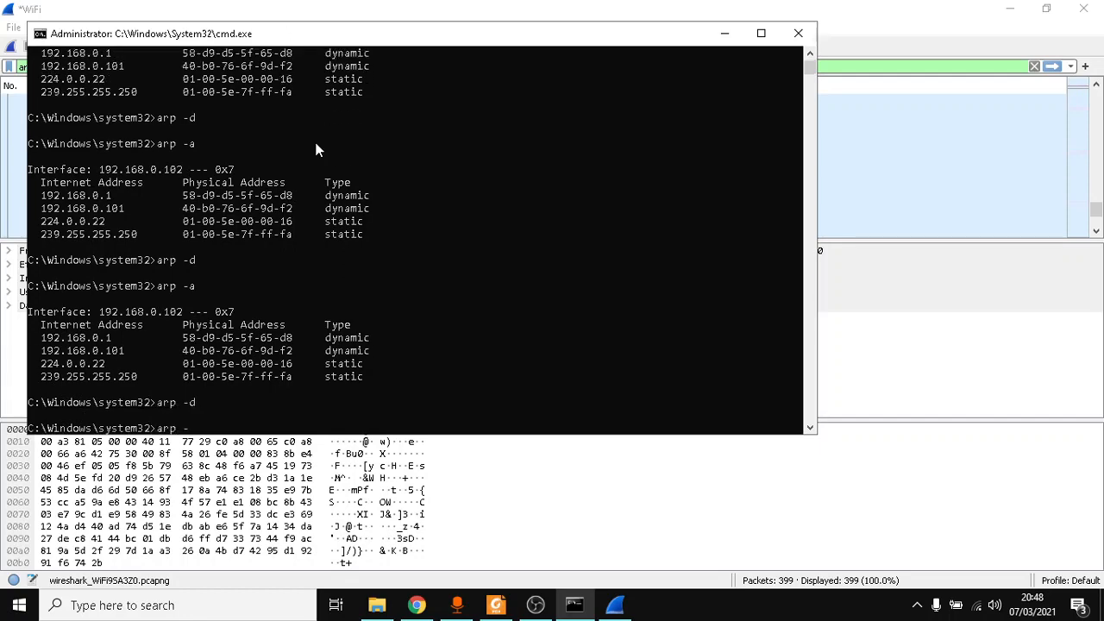
type("a")
key("Return")
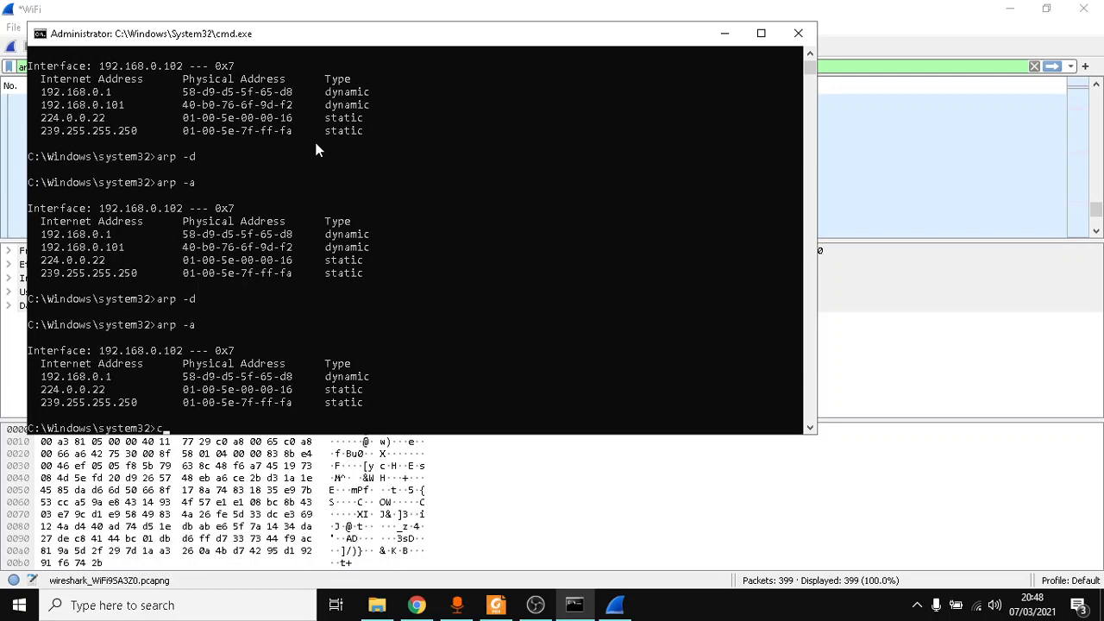
key("Return")
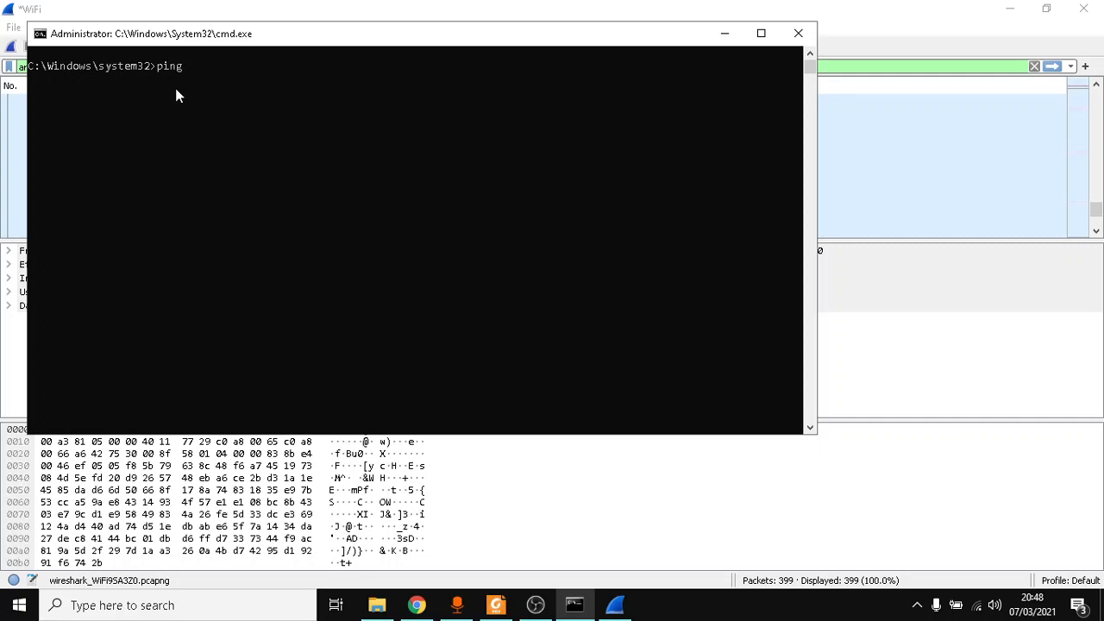
Write ping 192.168.0.102 in Command Prompt without running it, and start a new WiFi capture in Wireshark without saving the old one
type("ping")
type("192.168.0.102")
left_click(152, 9)
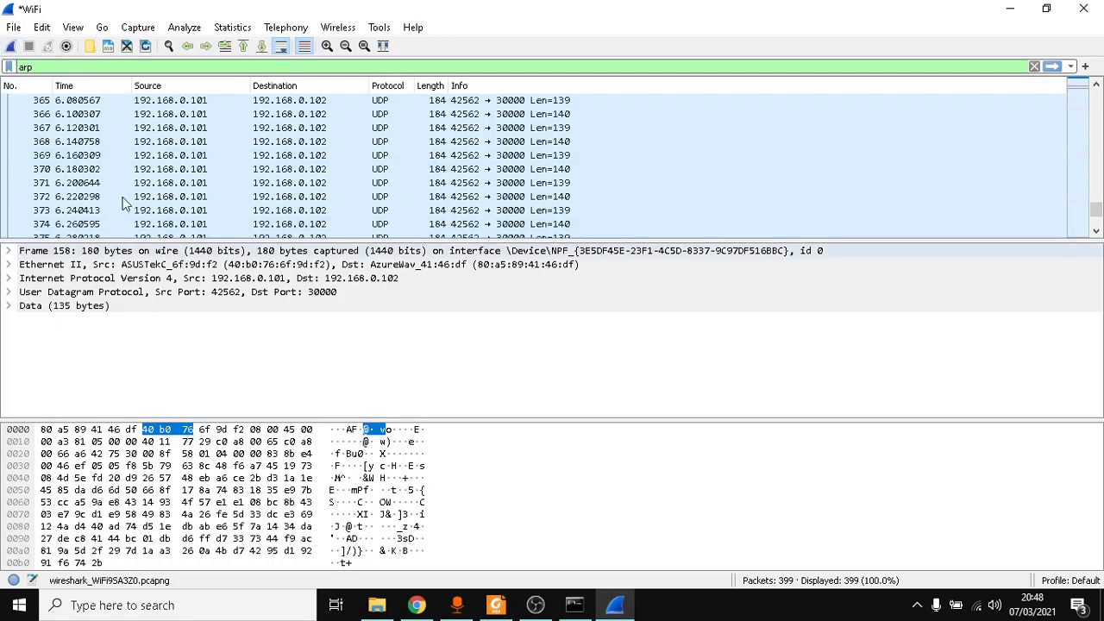
left_click(11, 46)
left_click(605, 321)
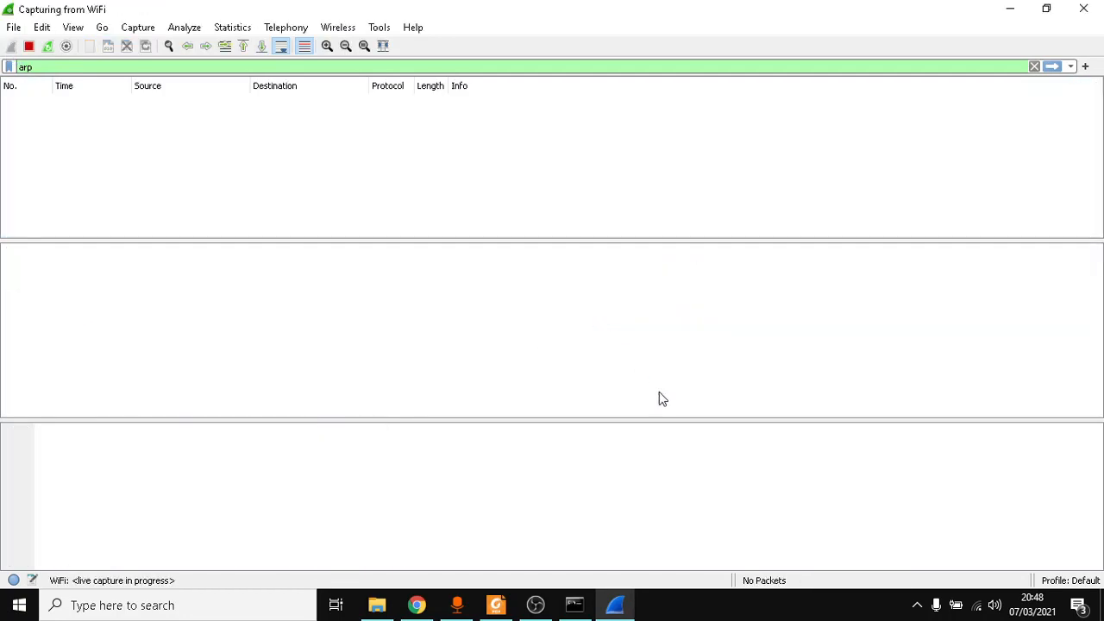
Run the prepared ping to 192.168.0.102 in Command Prompt, check its progress, and return to the Wireshark capture
left_click(576, 606)
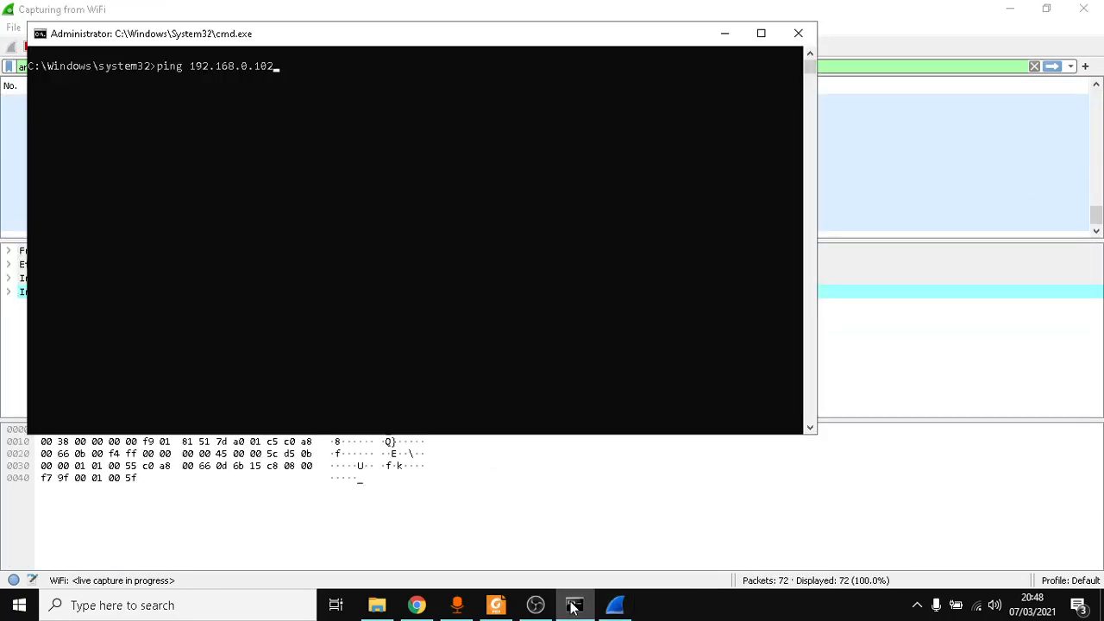
key("Return")
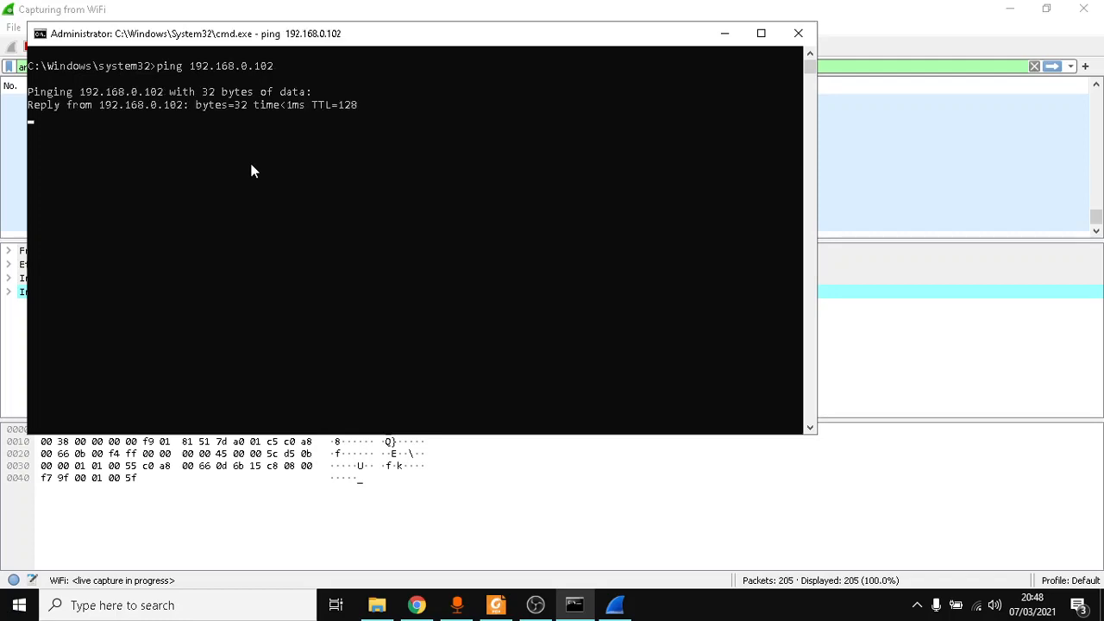
left_click(29, 18)
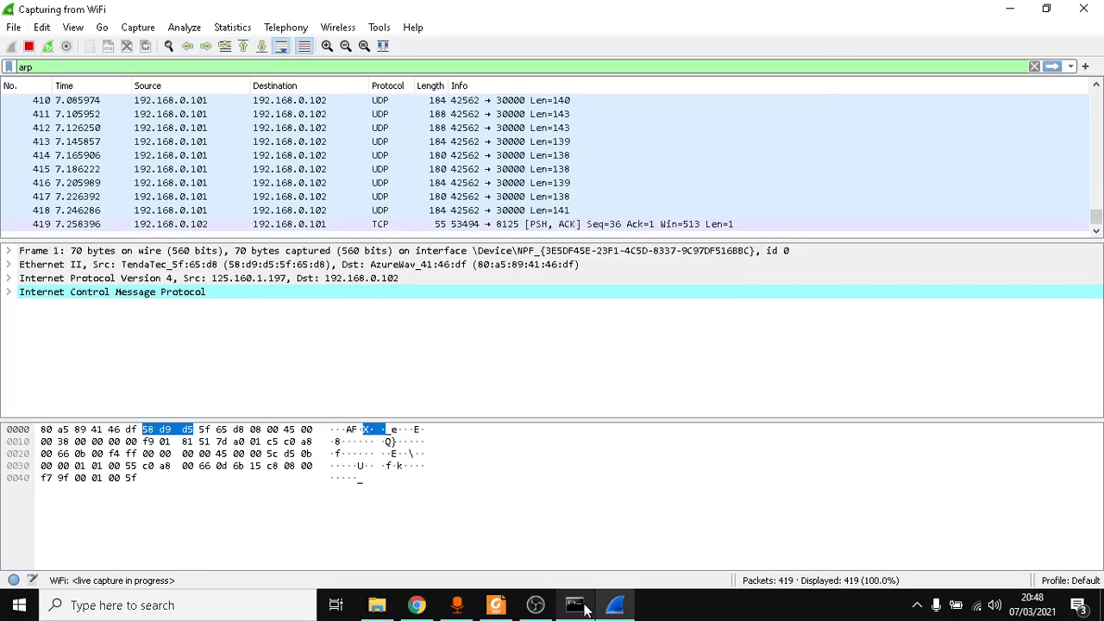
left_click(575, 606)
left_click(83, 8)
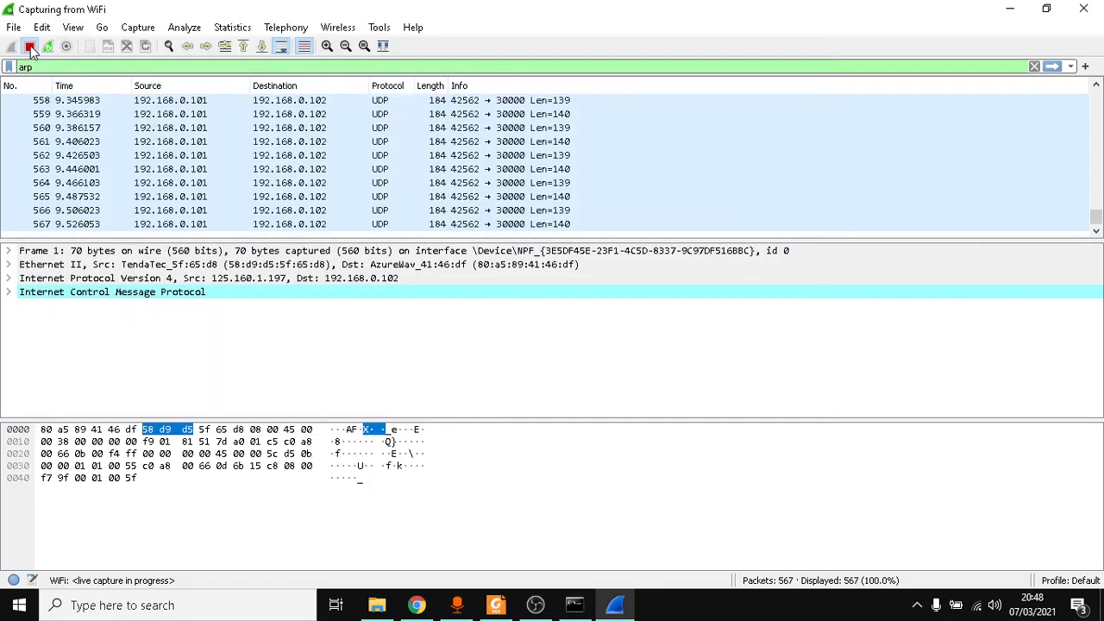
Stop the WiFi capture and apply the arp display filter, then check the ping output in Command Prompt
left_click(29, 46)
left_click(1053, 65)
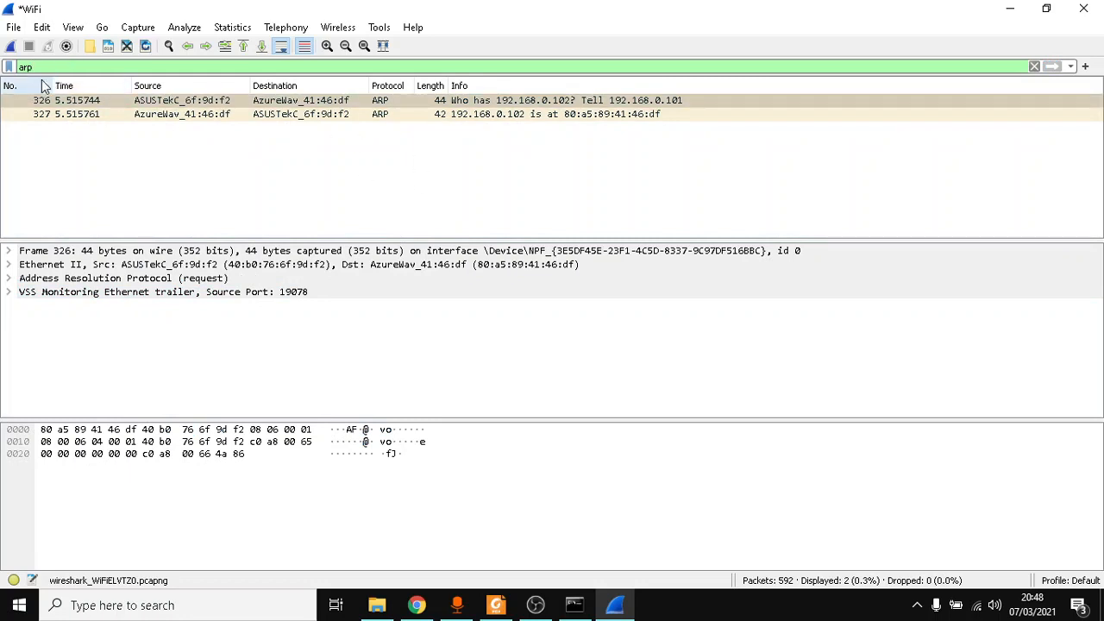
left_click(573, 604)
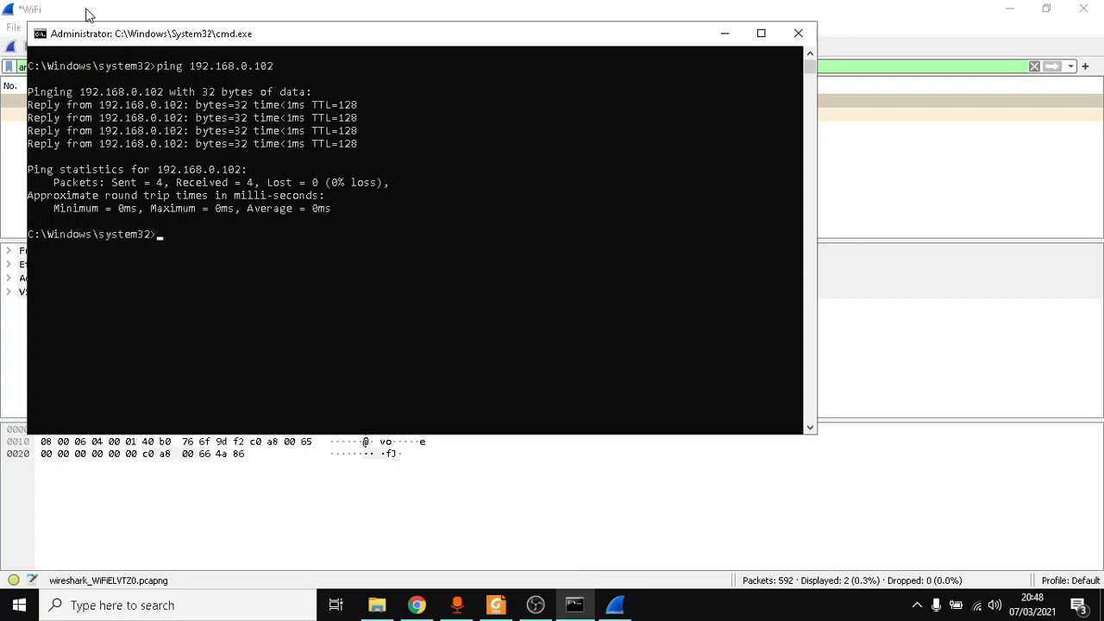
left_click(86, 8)
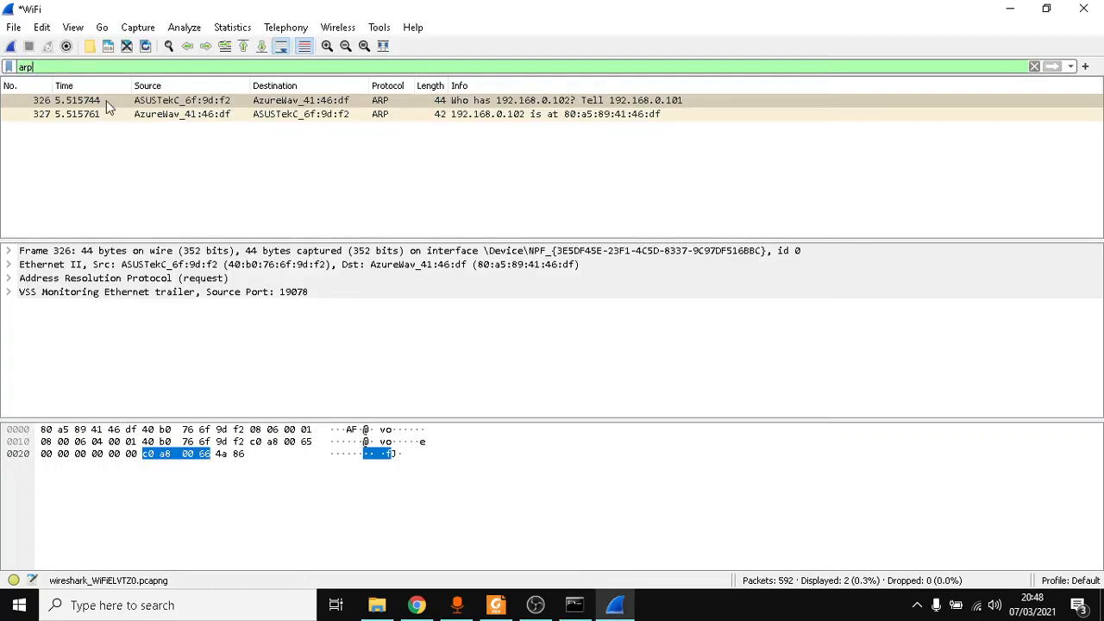
Examine the ARP request packet's protocol, source and destination, and compare its queried address with the pinged address in Command Prompt
left_click(382, 102)
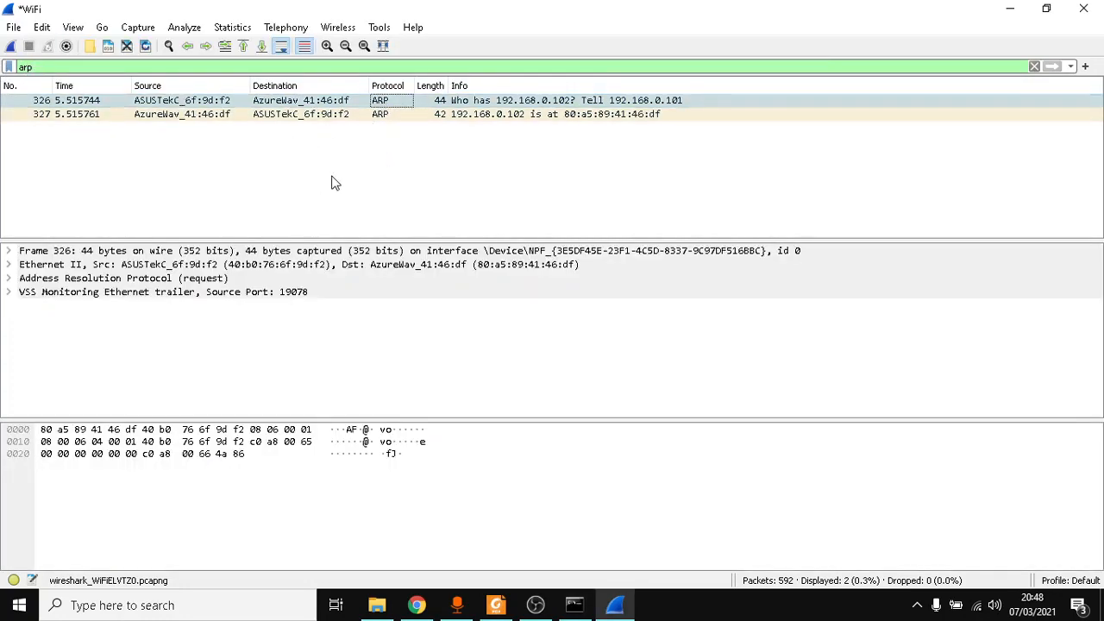
left_click(171, 102)
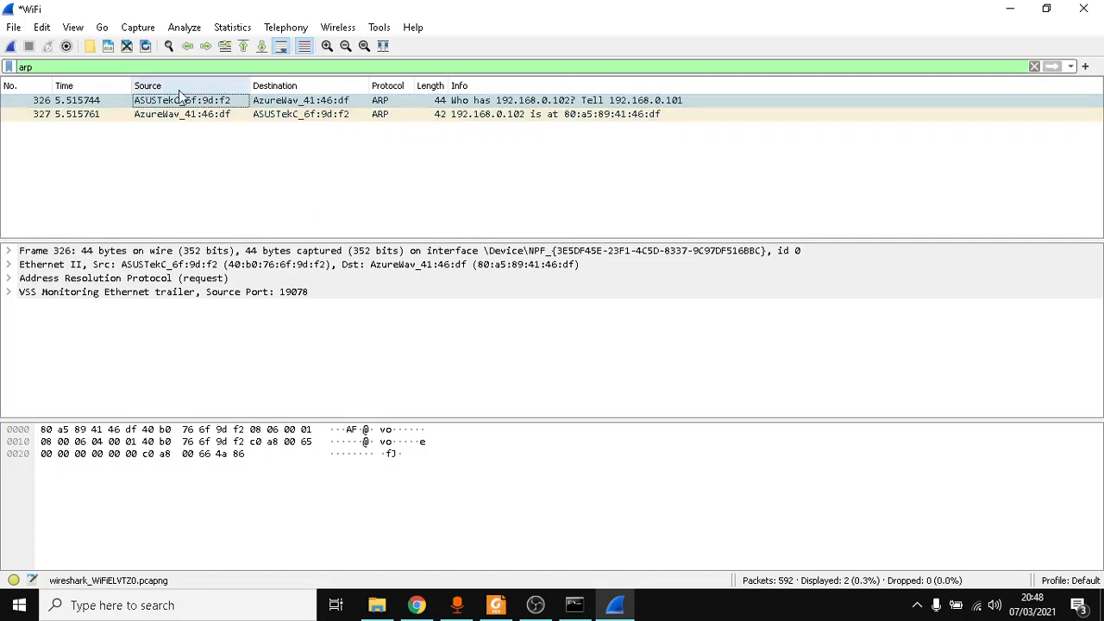
left_click(289, 102)
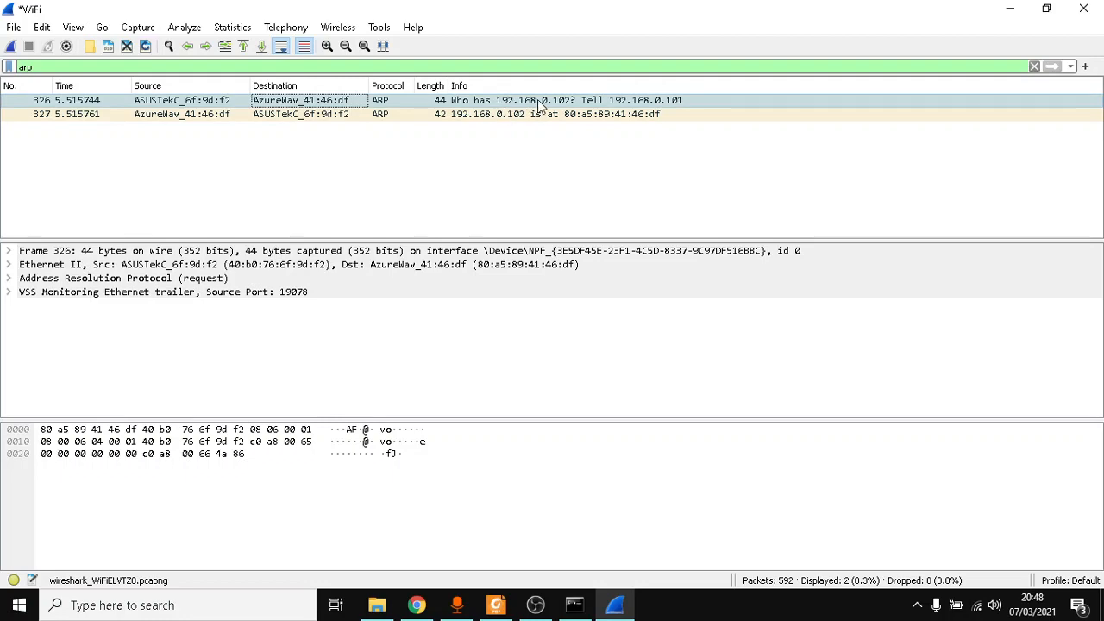
left_click(575, 605)
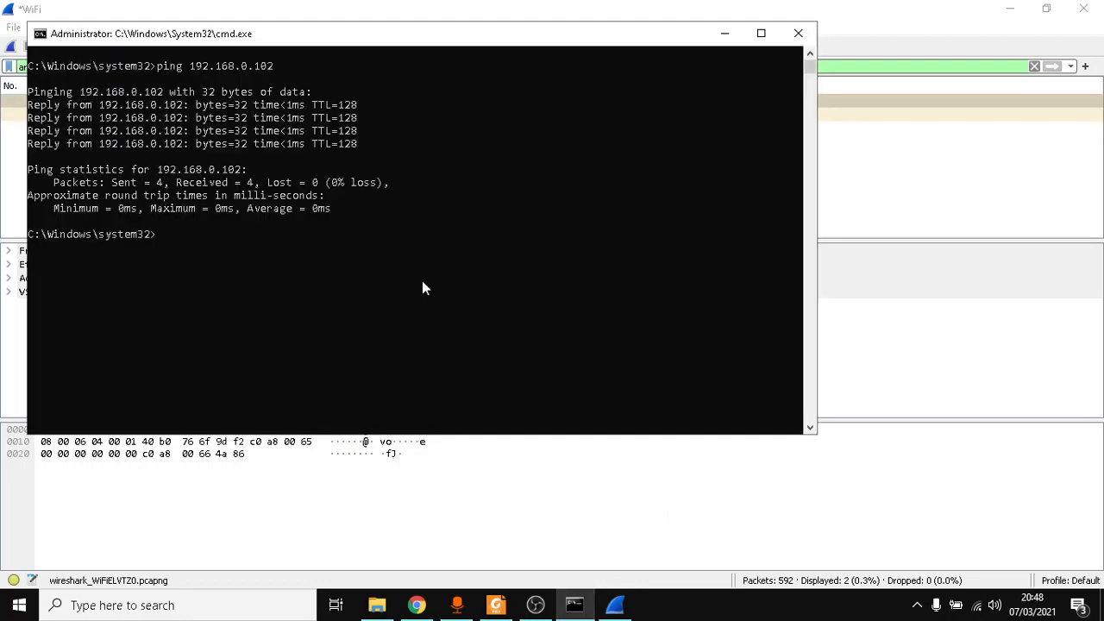
left_click_drag(189, 66, 268, 67)
left_click(422, 9)
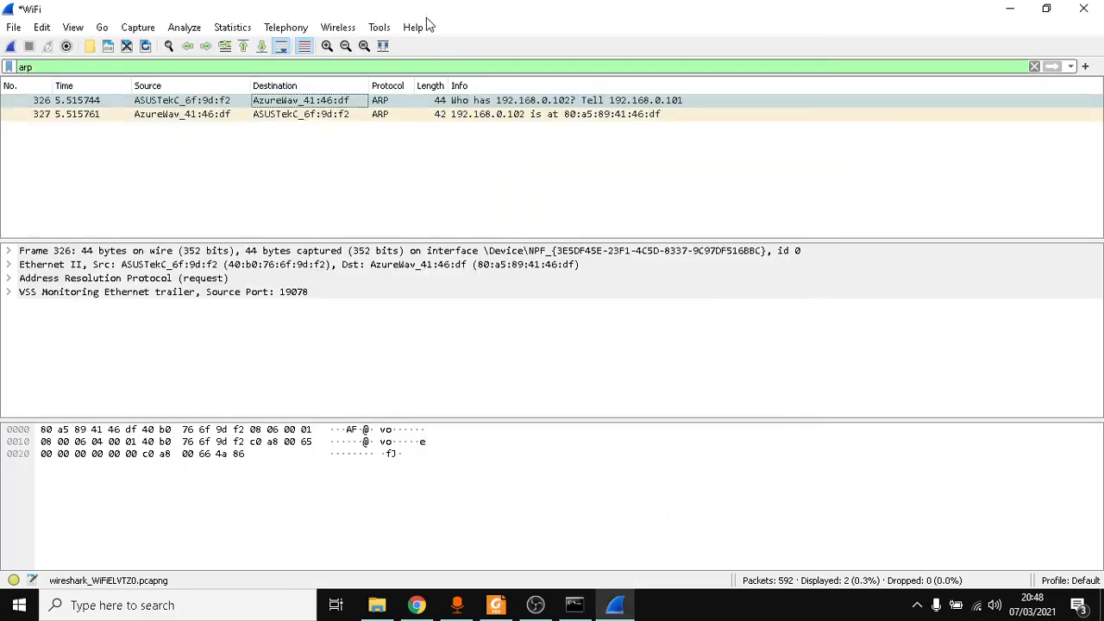
Examine the ARP reply packet's source, destination and info, and check them against the ping in Command Prompt
left_click(168, 115)
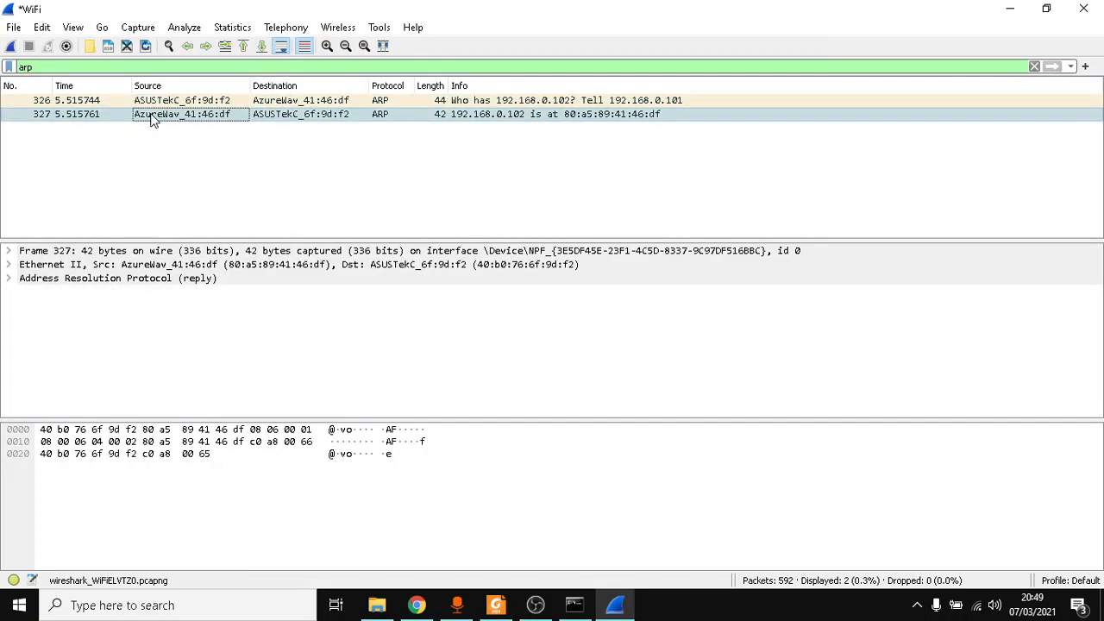
left_click(290, 120)
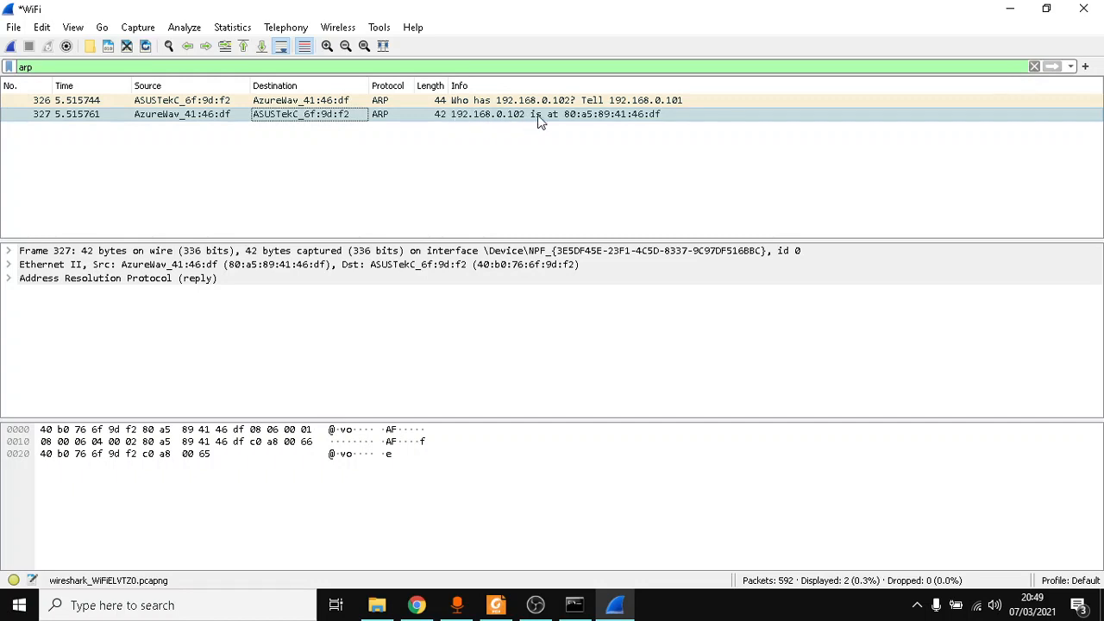
left_click(568, 117)
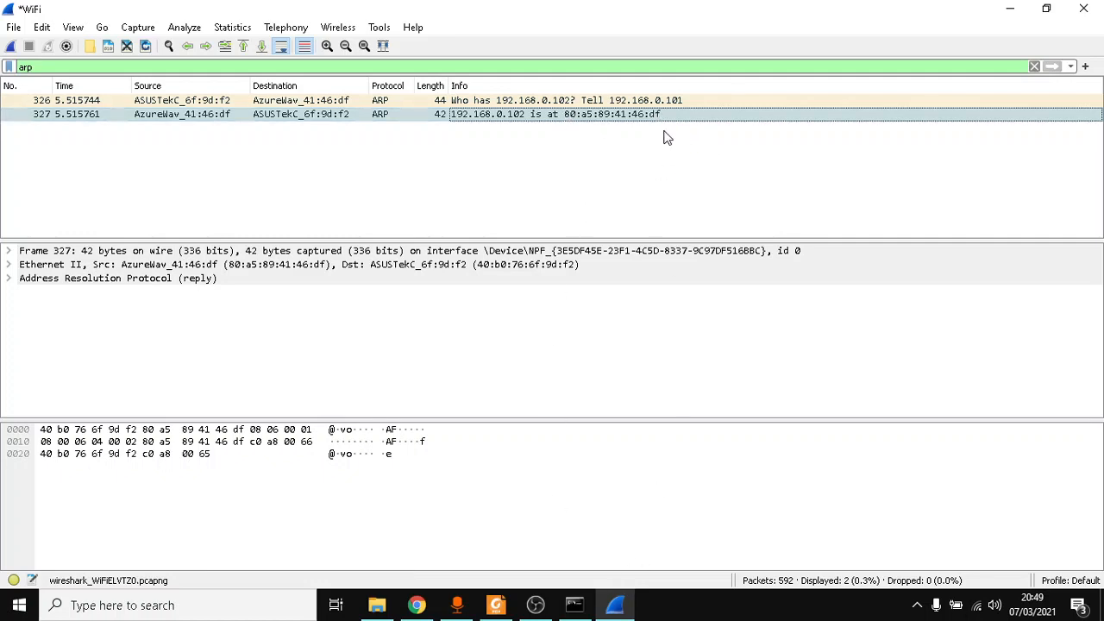
left_click(574, 604)
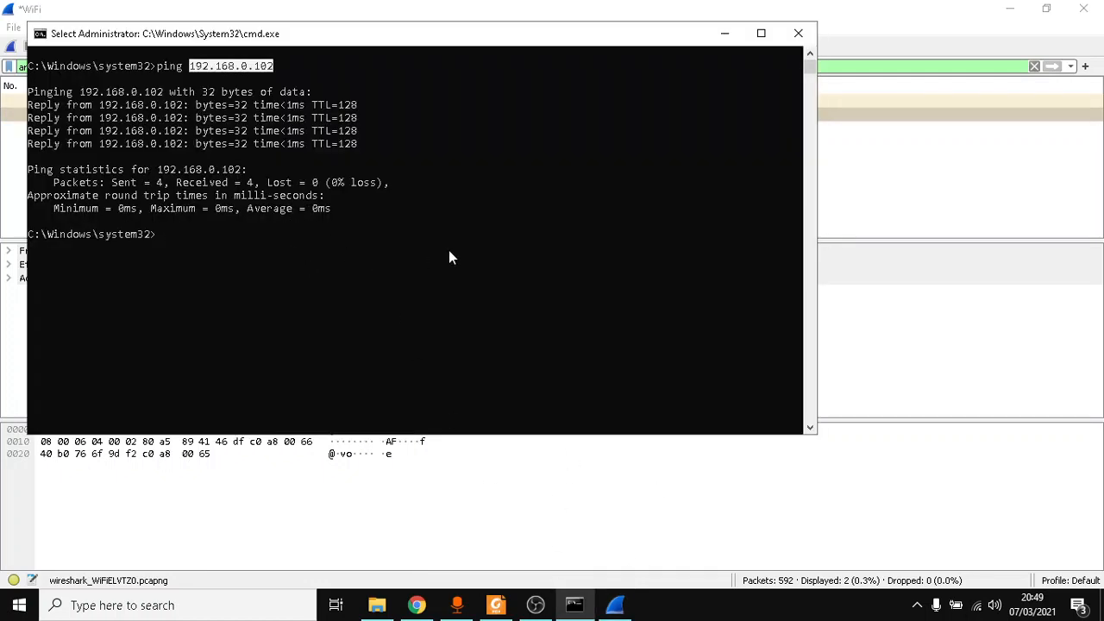
left_click(246, 15)
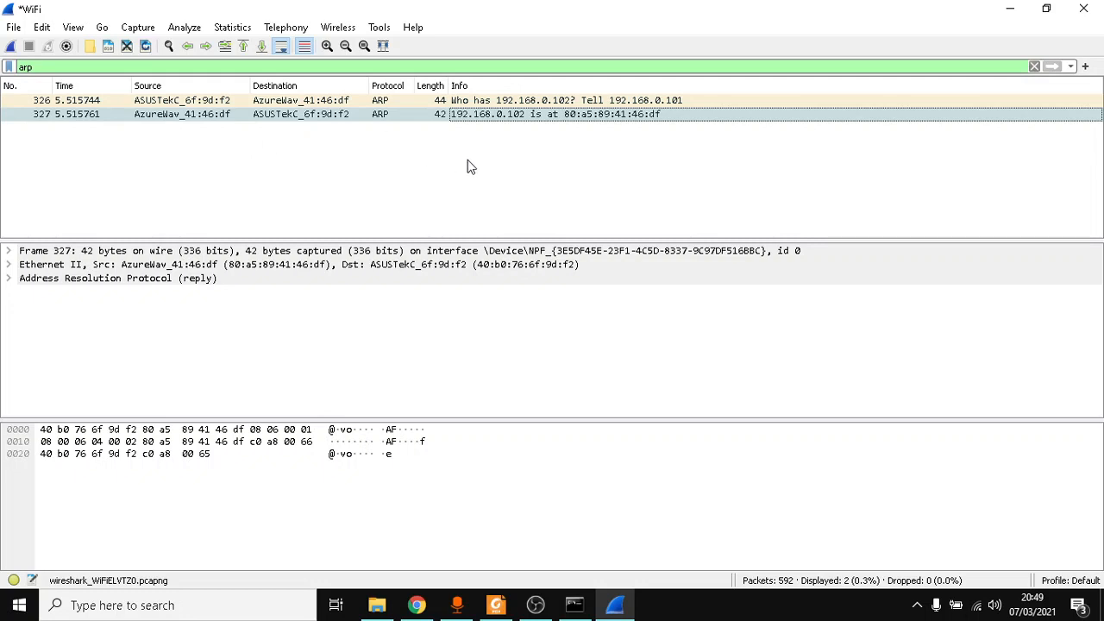
Expand the Frame details of the ARP reply packet, and bring up the same details for the ARP request packet
left_click(10, 252)
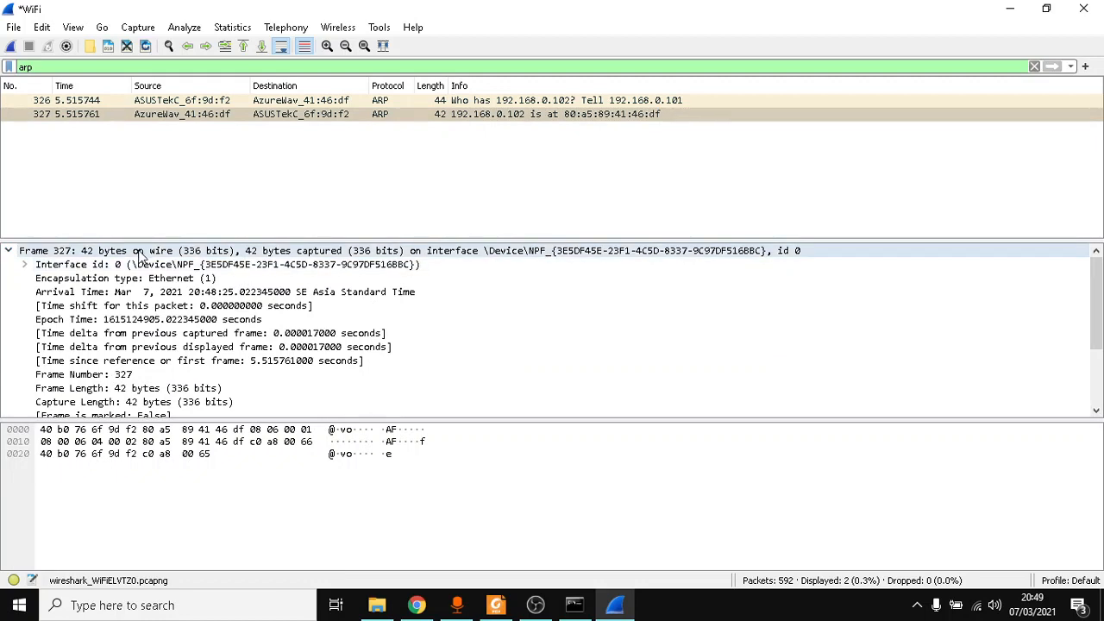
left_click(25, 252)
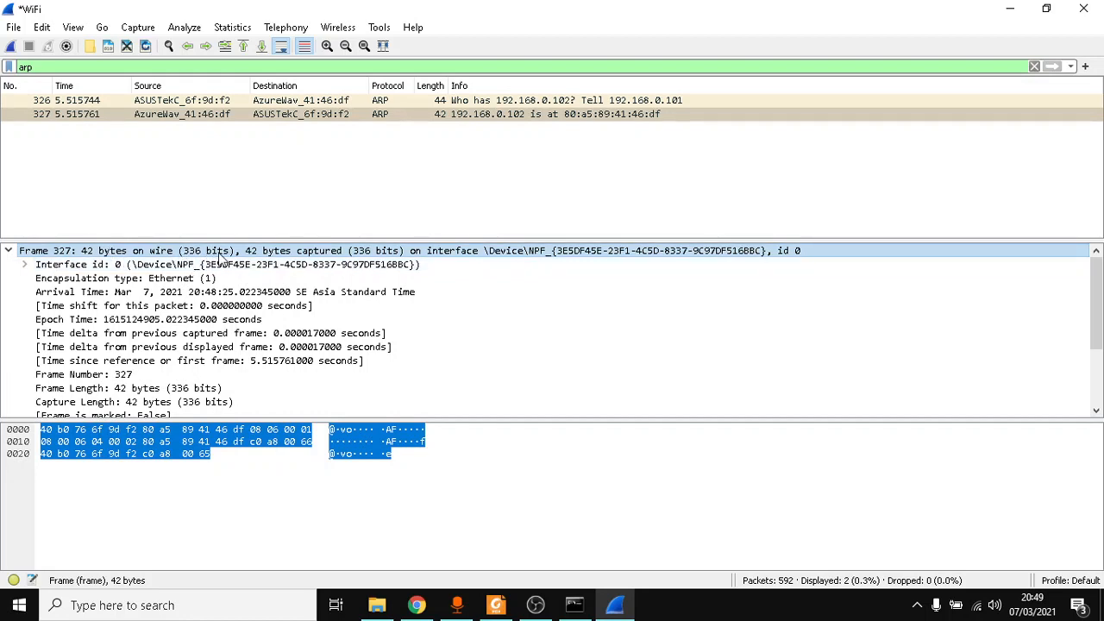
left_click(293, 100)
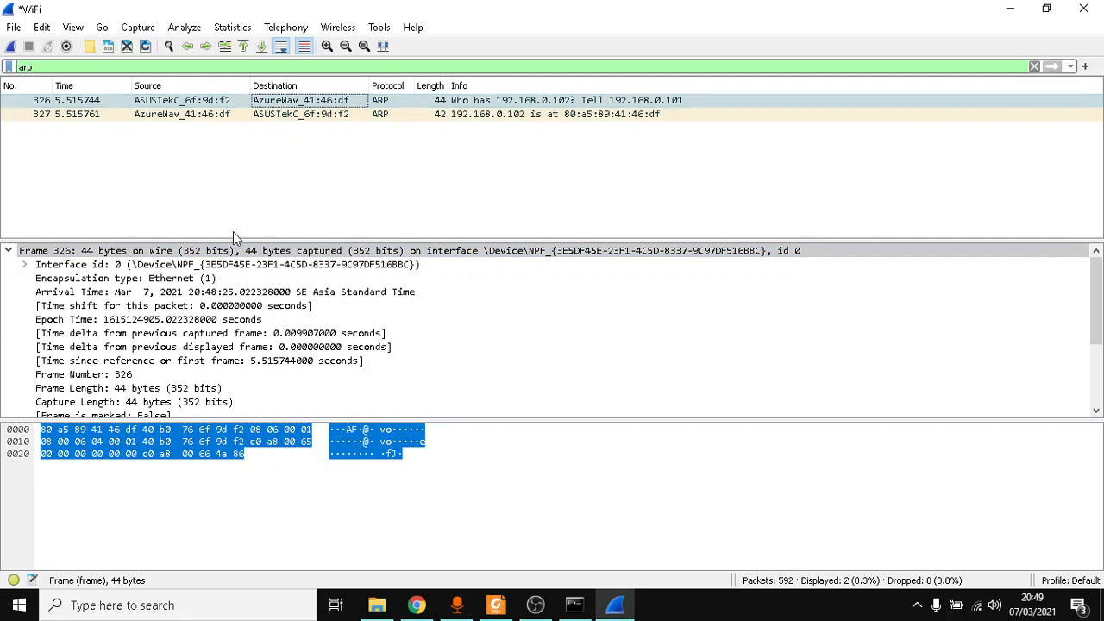
left_click(190, 101)
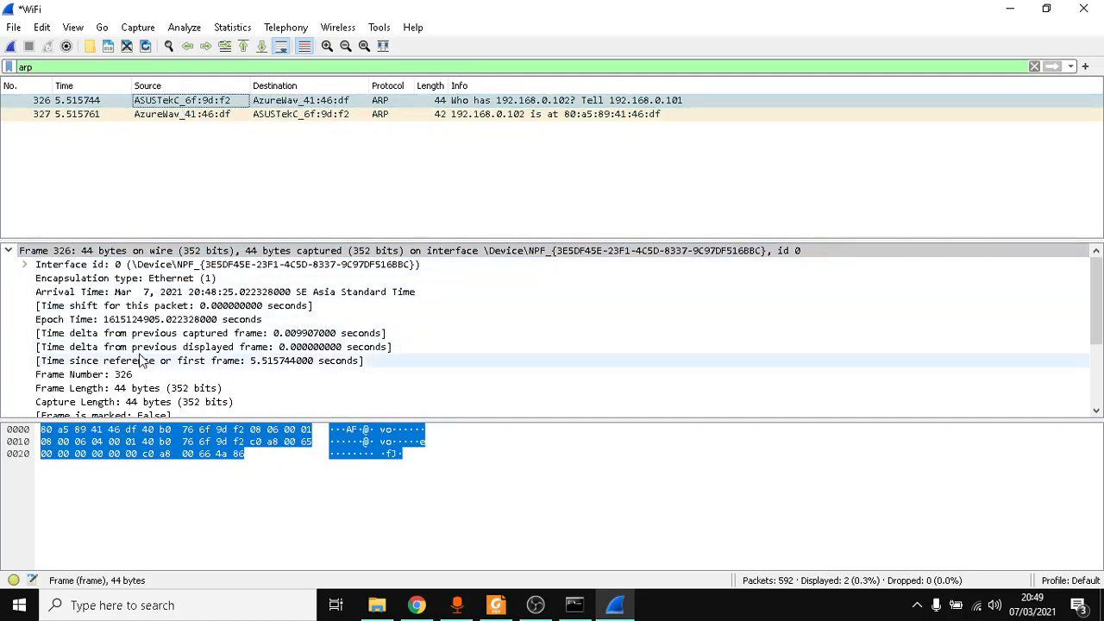
Compare the request's frame number with its number in the packet list, and inspect its frame length and capture length
left_click(89, 380)
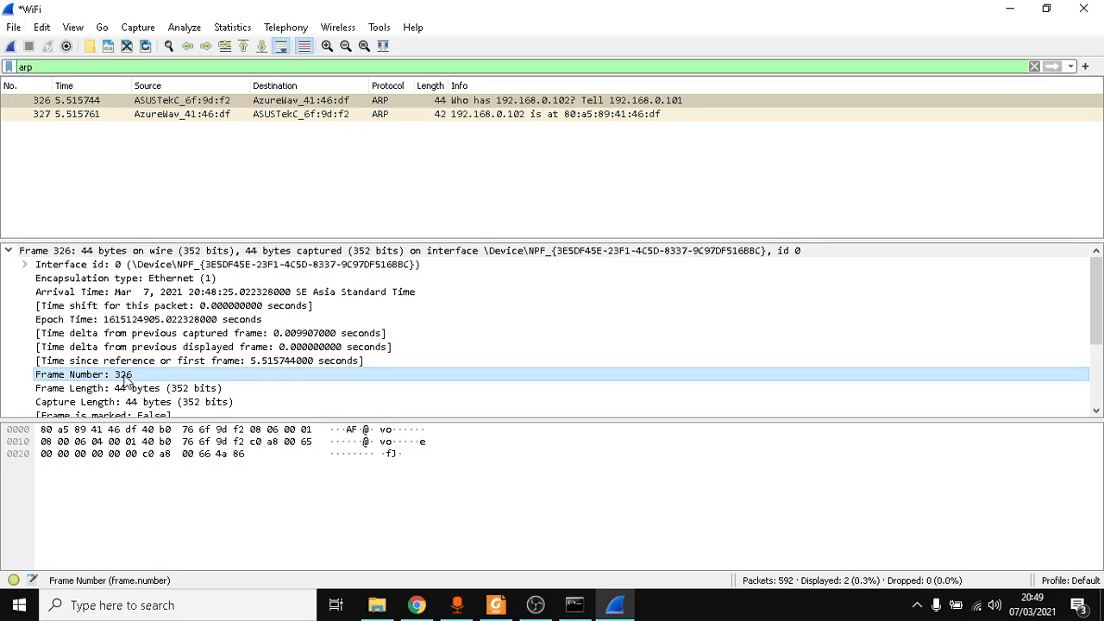
left_click(43, 101)
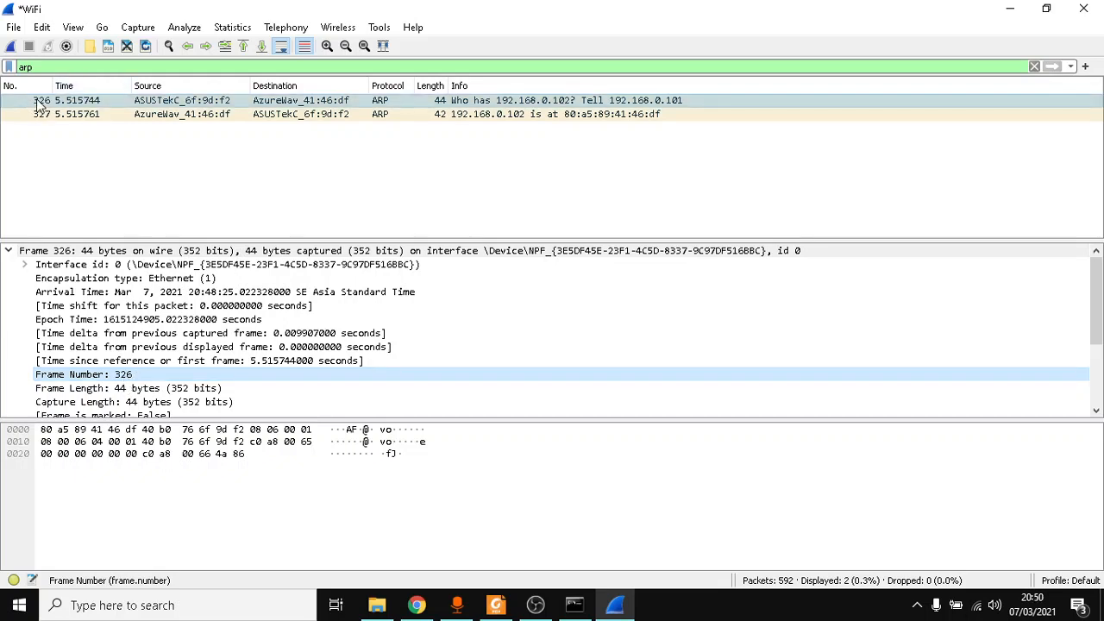
left_click(120, 376)
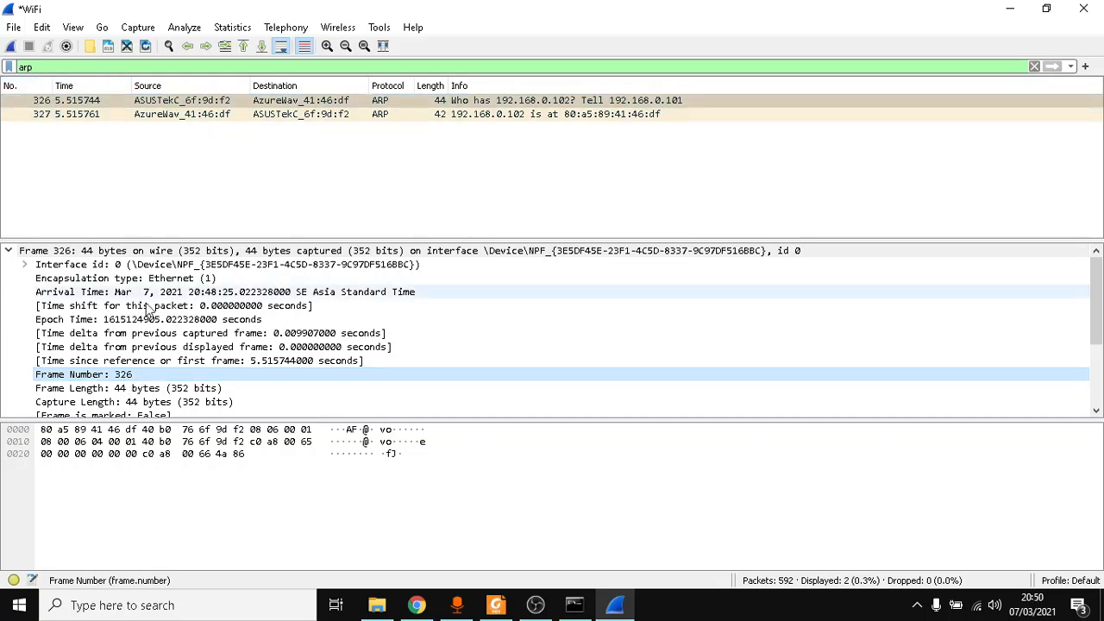
scroll(124, 383, "down", 1)
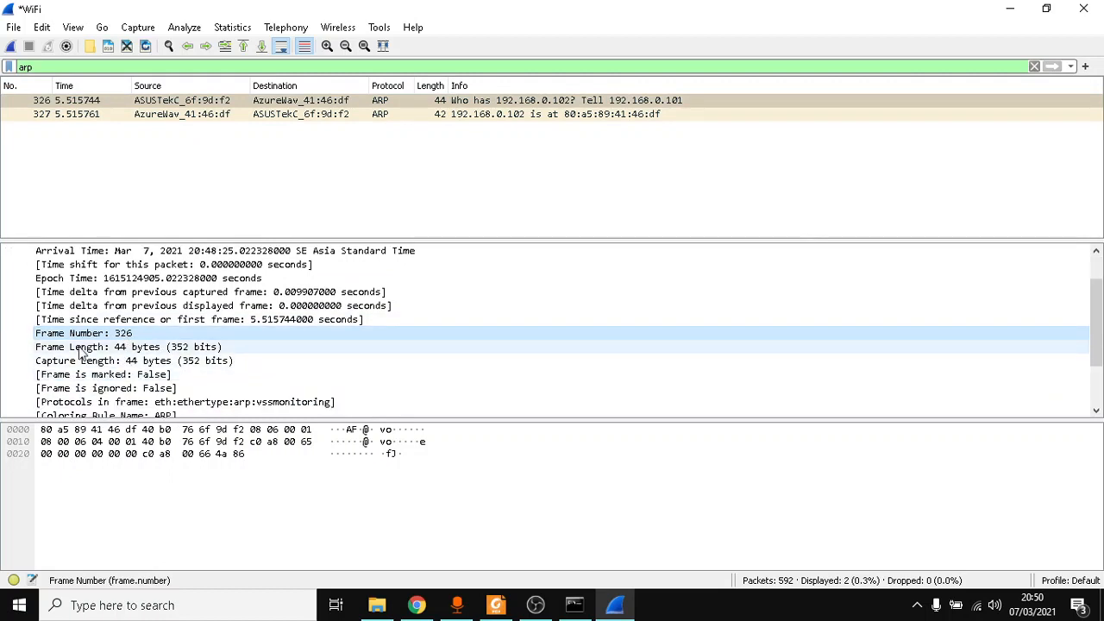
left_click(144, 349)
left_click(139, 362)
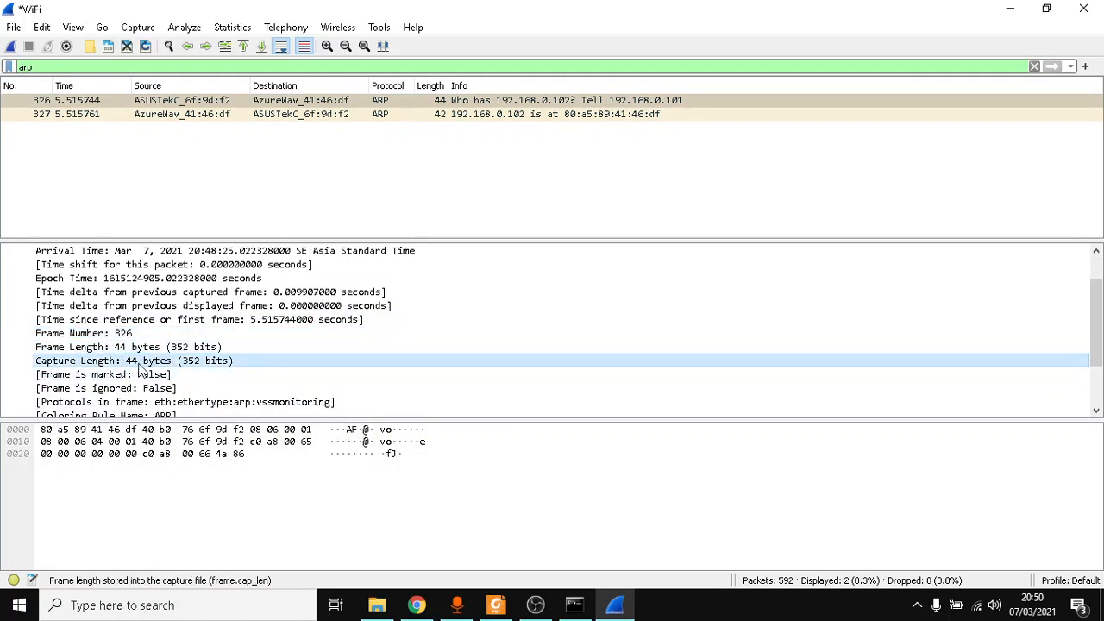
Expand the request packet's Ethernet II section and its Source entry to inspect the source hardware address
scroll(151, 366, "down", 2)
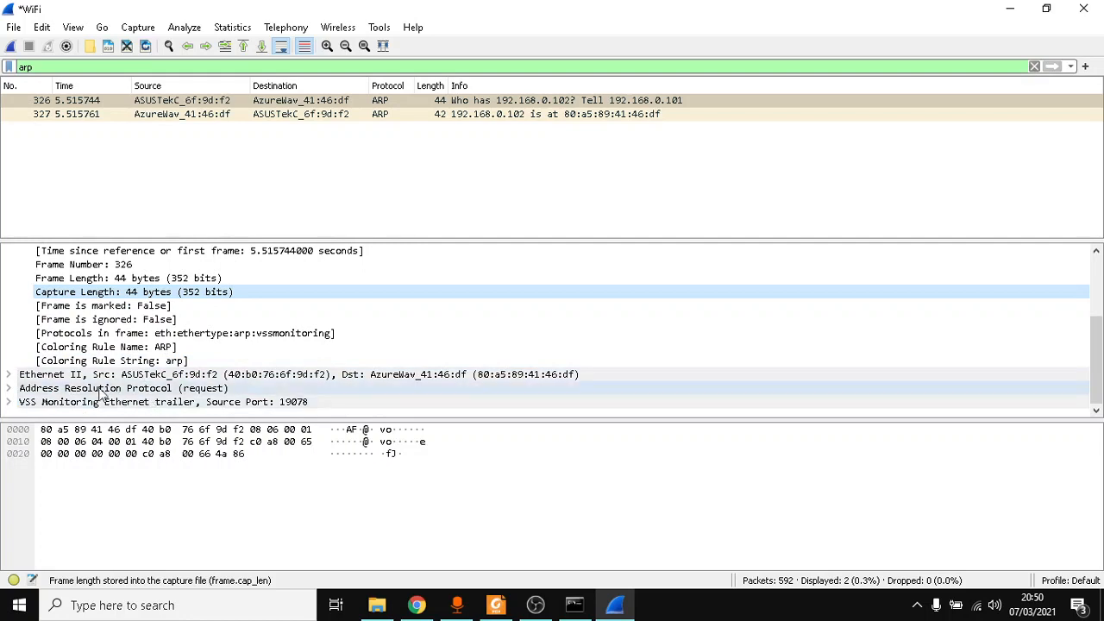
left_click(34, 377)
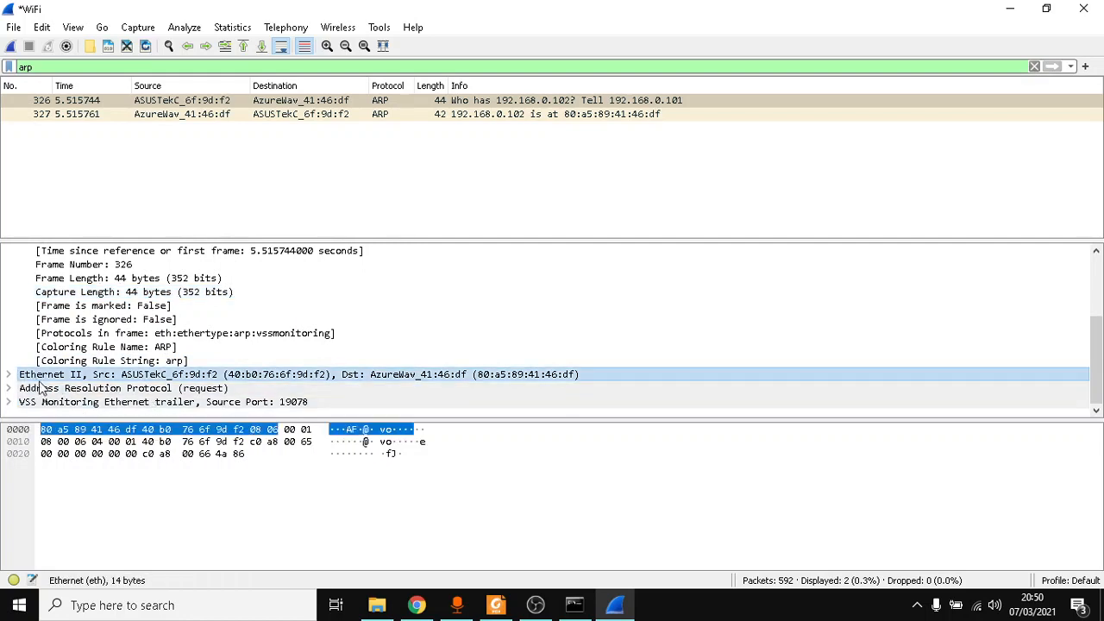
left_click(9, 375)
scroll(59, 377, "down", 1)
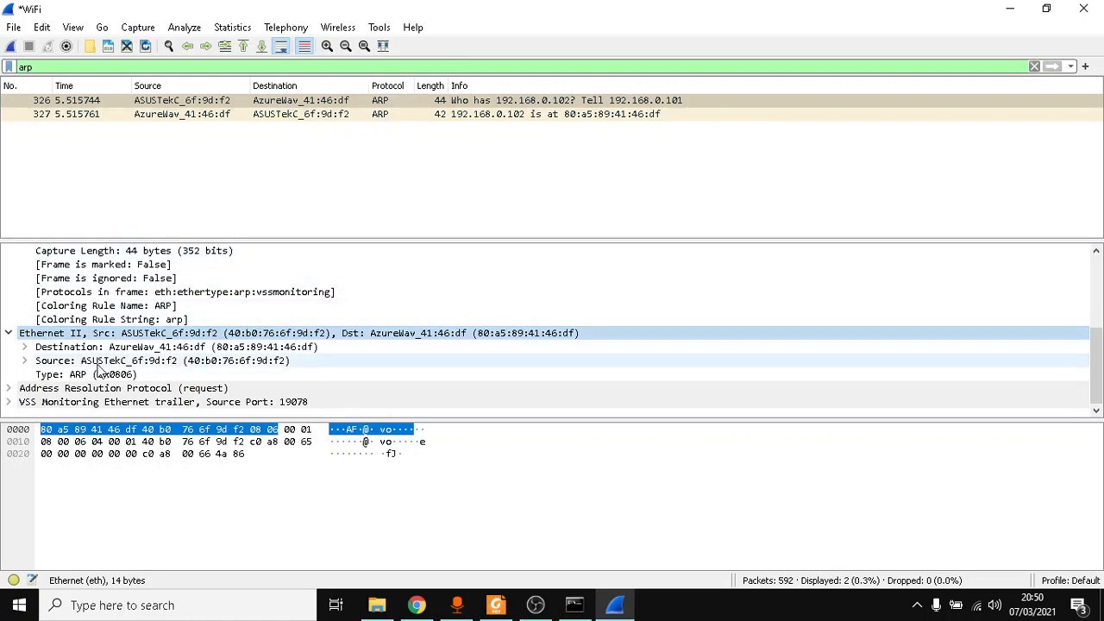
left_click(24, 360)
left_click(61, 363)
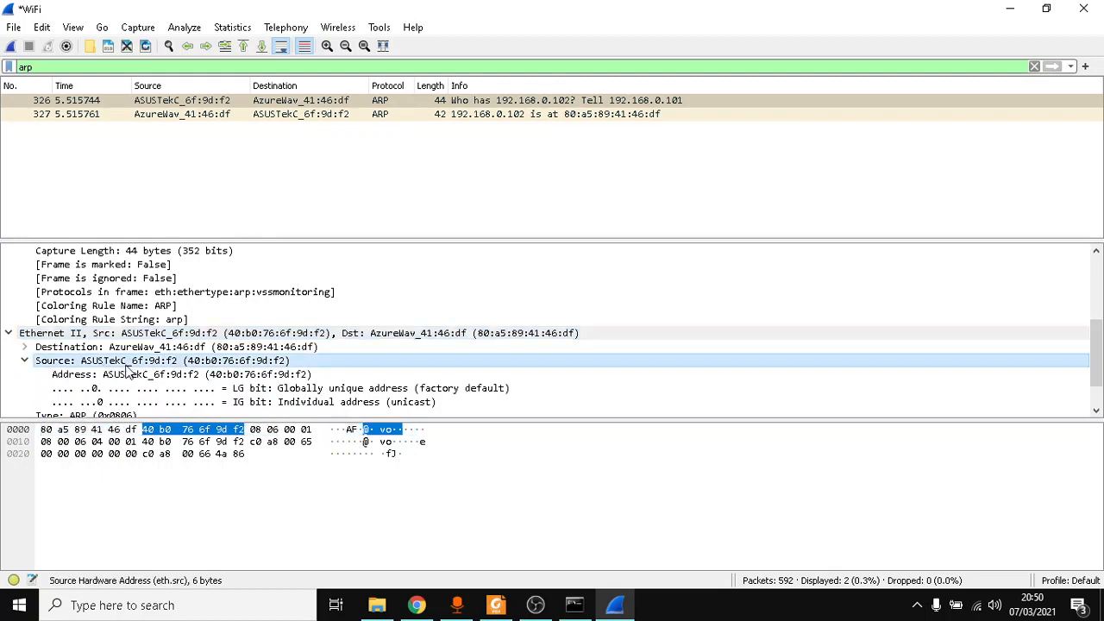
Expand the Destination entry under Ethernet II and compare the destination and source hardware addresses with their highlighted bytes
left_click(24, 348)
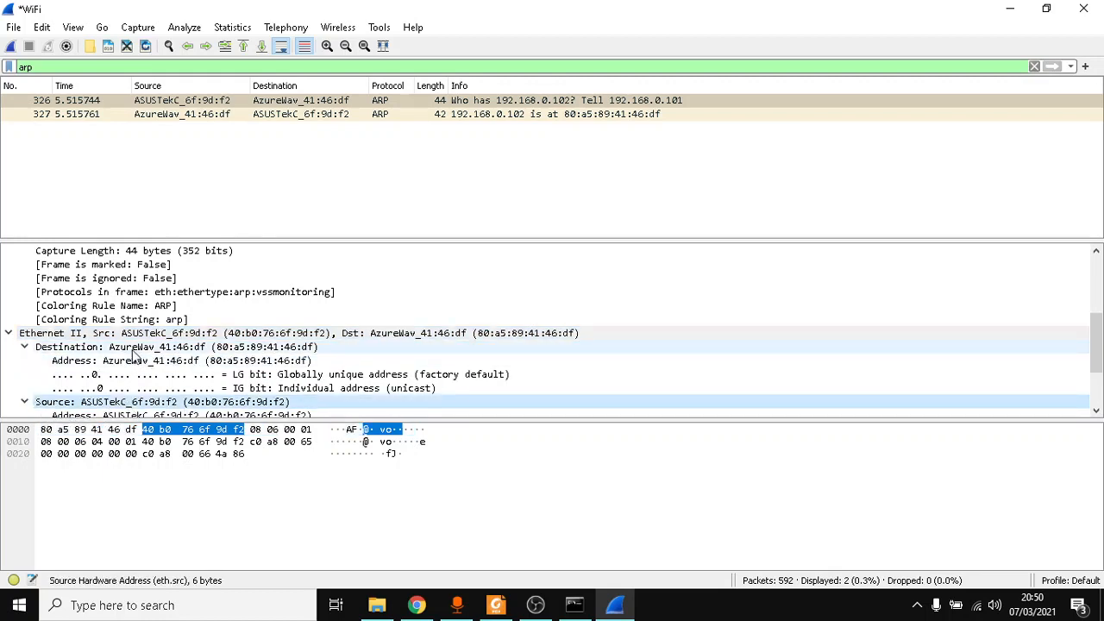
left_click(173, 348)
scroll(224, 341, "down", 2)
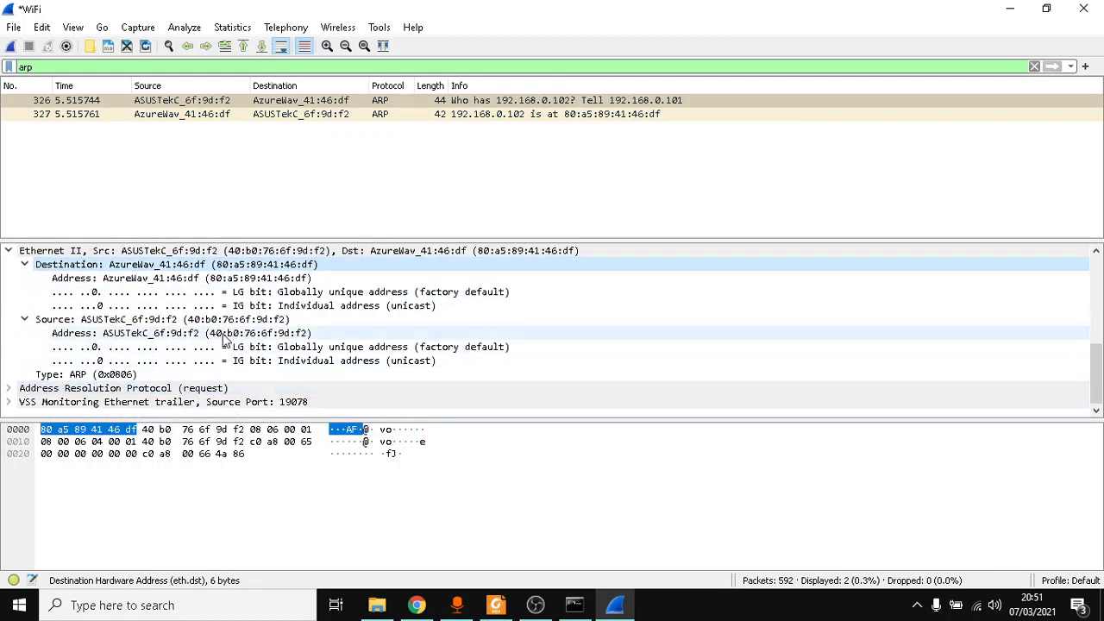
left_click(207, 321)
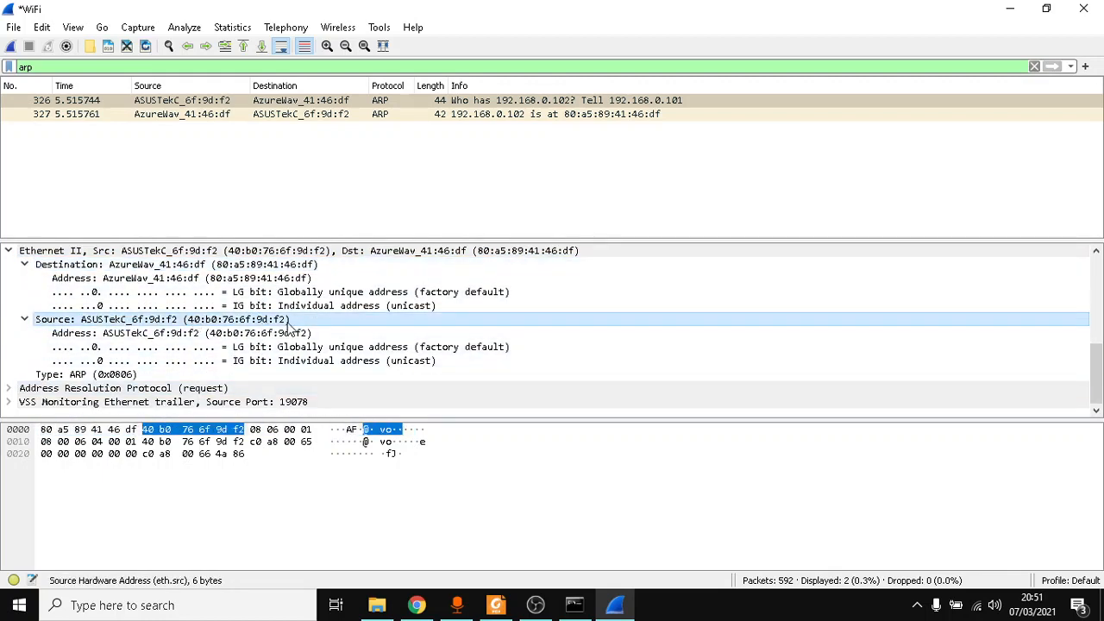
left_click(221, 265)
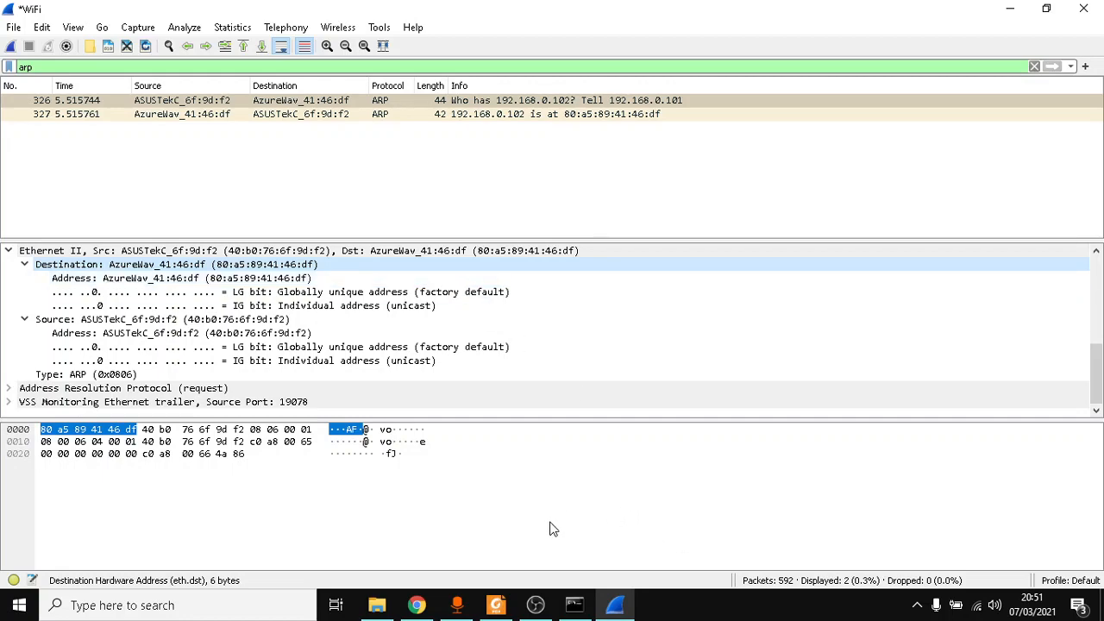
left_click(541, 606)
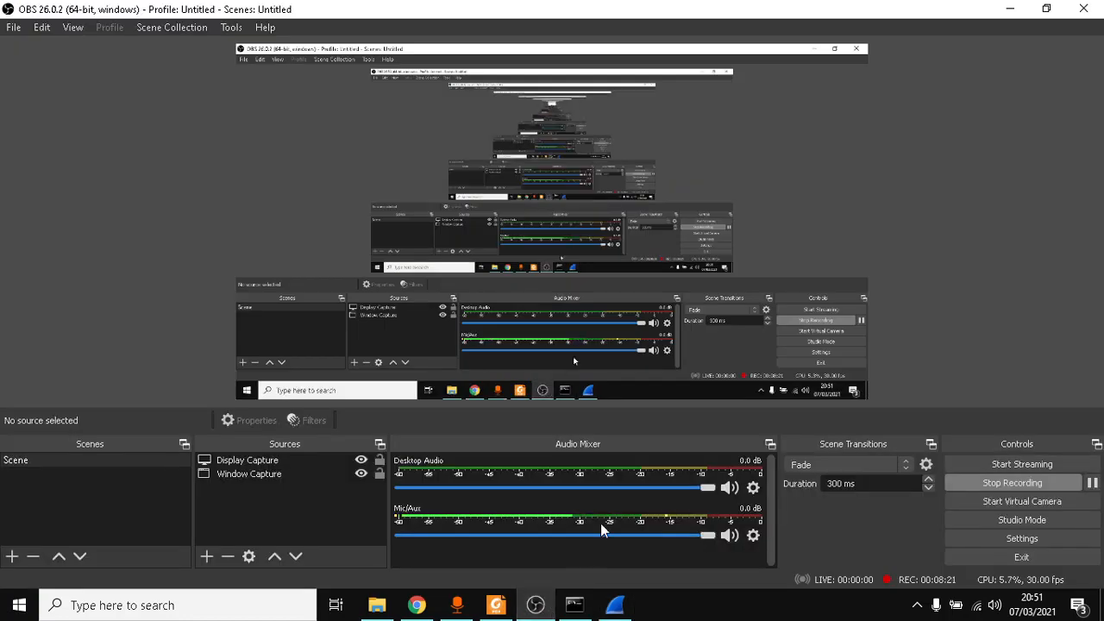